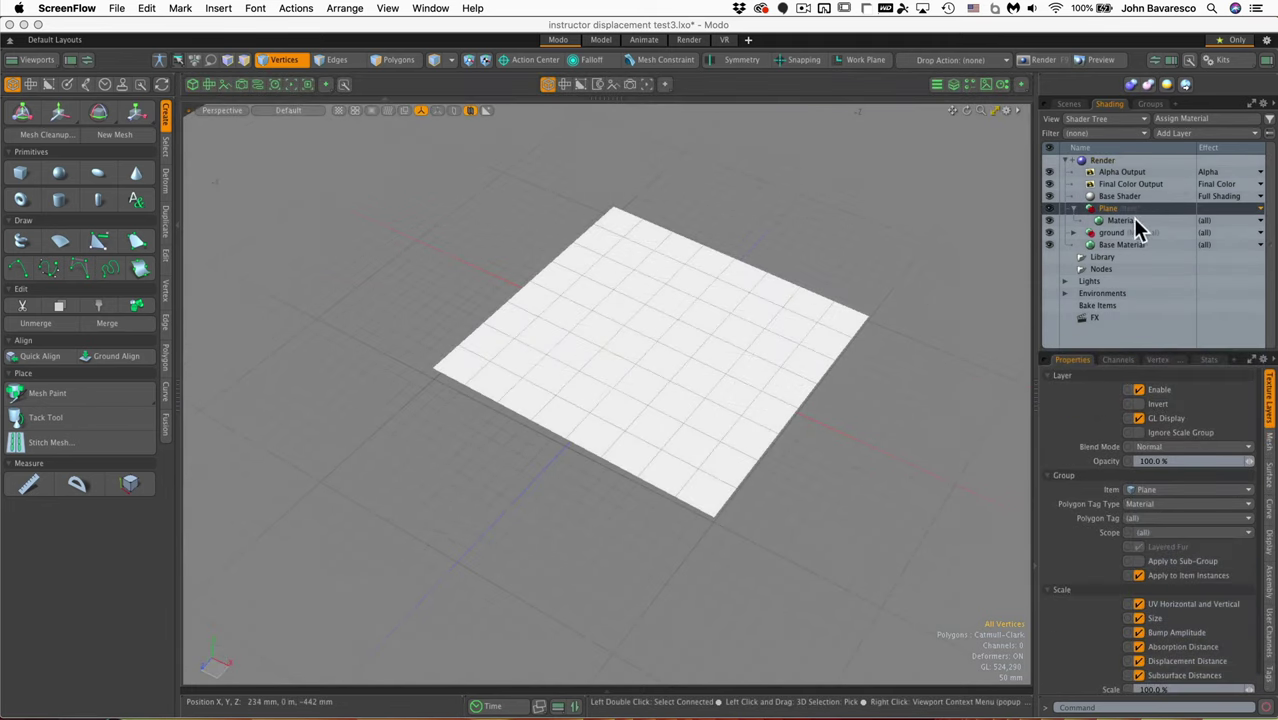
# - Add a Dots texture layer to the Plane material group in the Shader Tree
pyautogui.click(1166, 134)
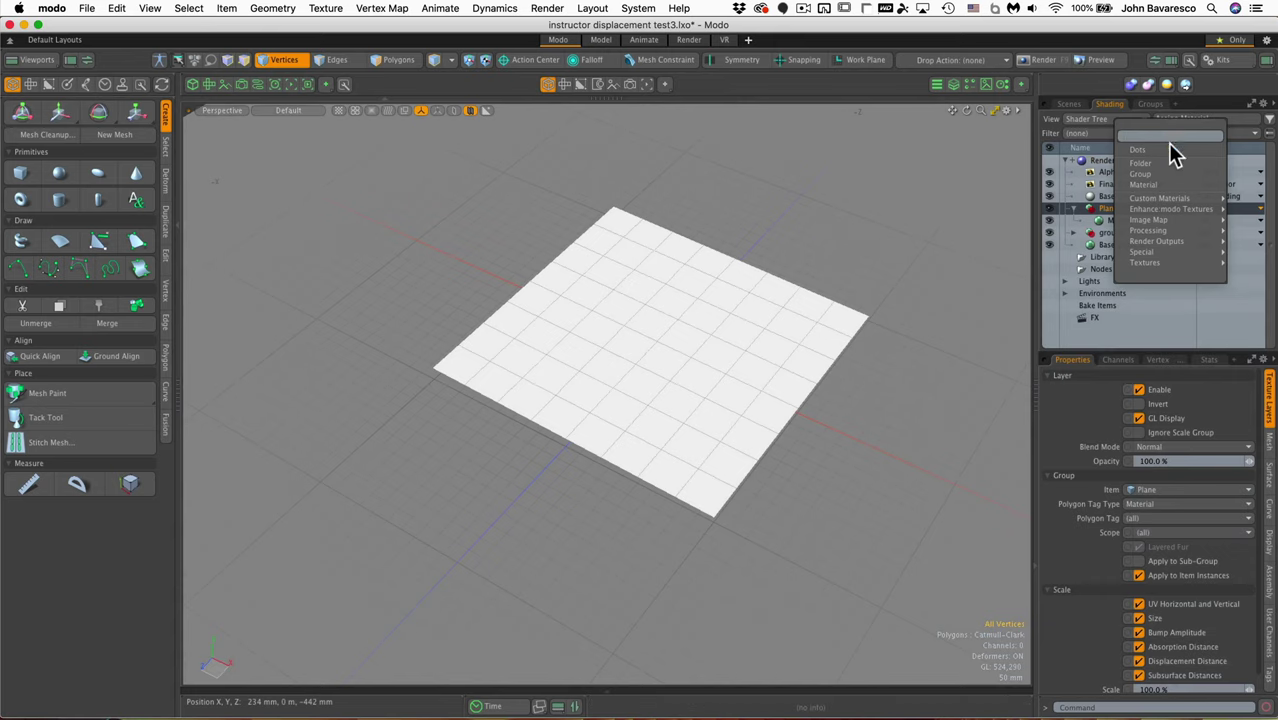
pyautogui.moveTo(1170, 218)
pyautogui.moveTo(1165, 261)
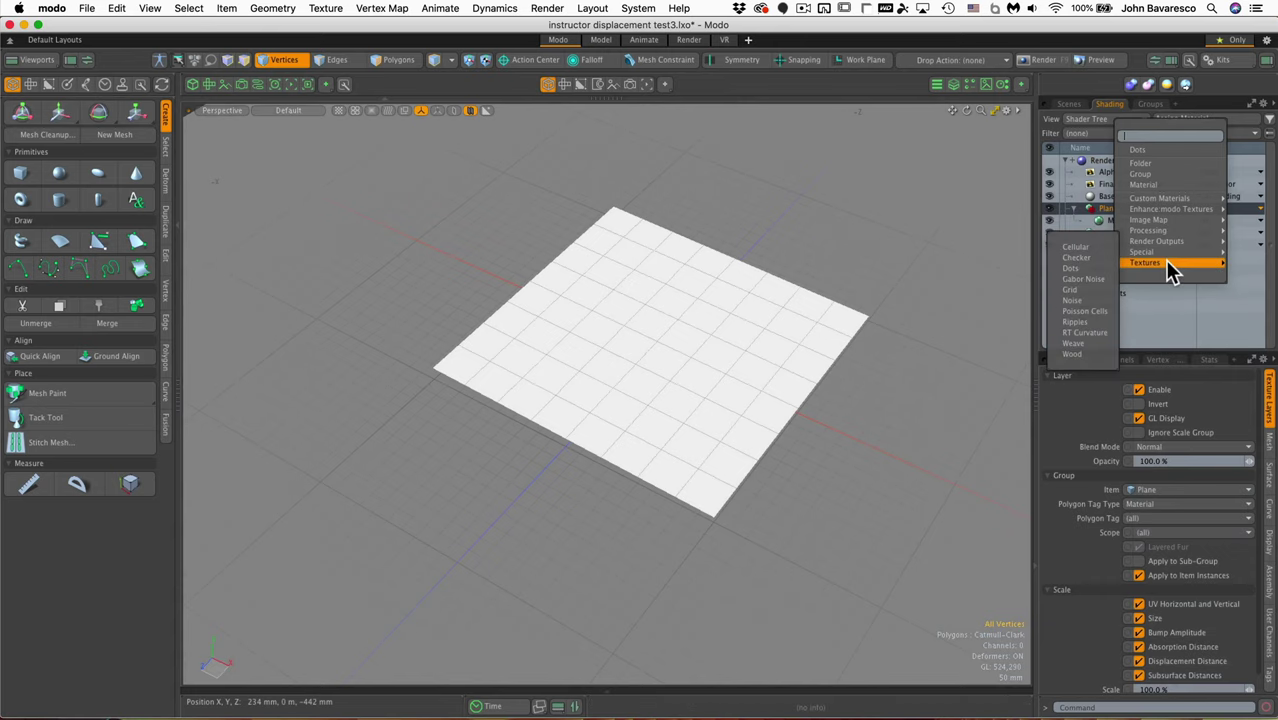
pyautogui.click(1088, 269)
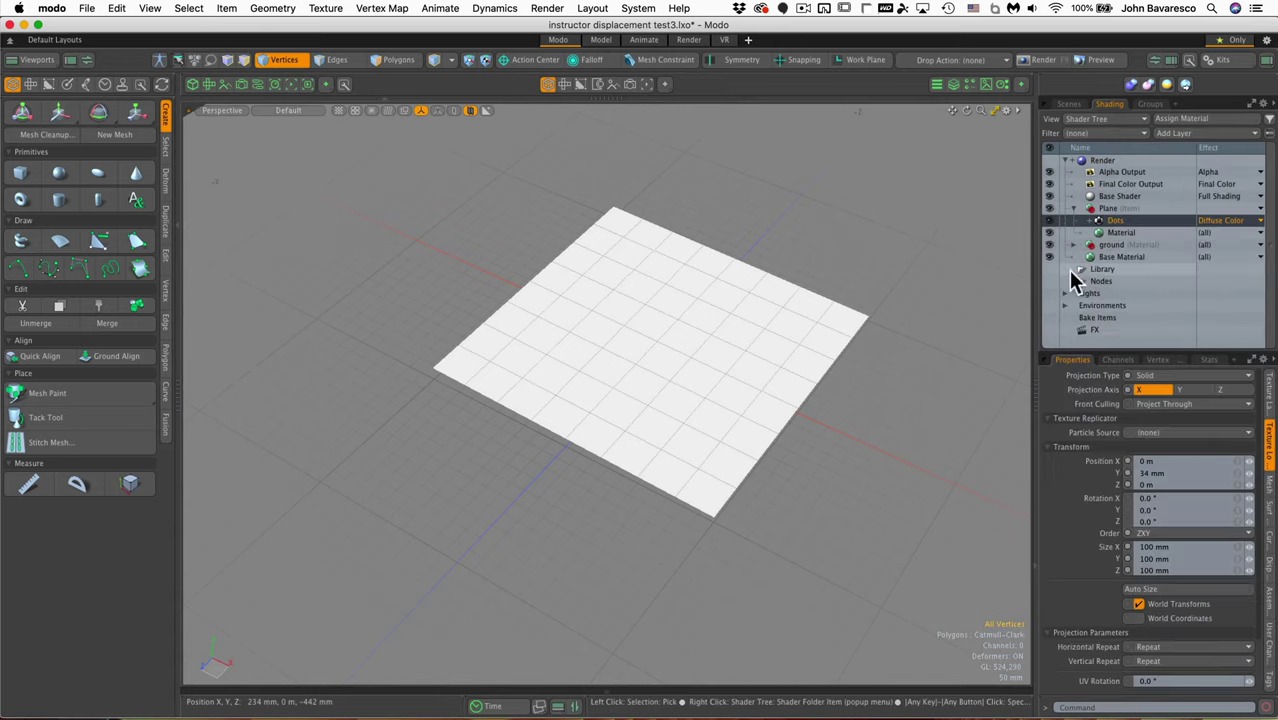
pyautogui.moveTo(742, 334)
pyautogui.keyDown('ctrl'); pyautogui.keyDown('alt'); pyautogui.mouseDown()
pyautogui.moveTo(725, 340)
pyautogui.moveTo(736, 302)
pyautogui.moveTo(756, 342)
pyautogui.moveTo(693, 346)
pyautogui.moveTo(745, 331)
pyautogui.mouseUp(); pyautogui.keyUp('alt'); pyautogui.keyUp('ctrl')
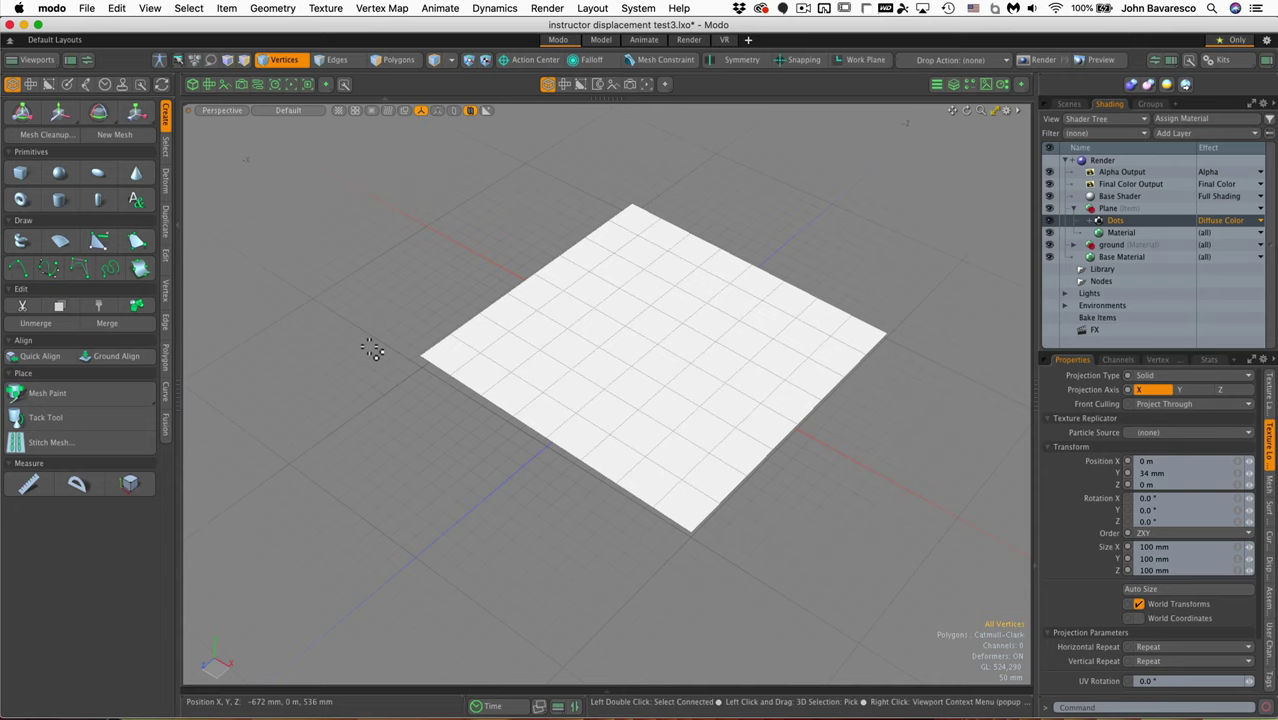
# - Split the viewport vertically into two stacked views
pyautogui.hotkey('ctrl', 'shift', '`')
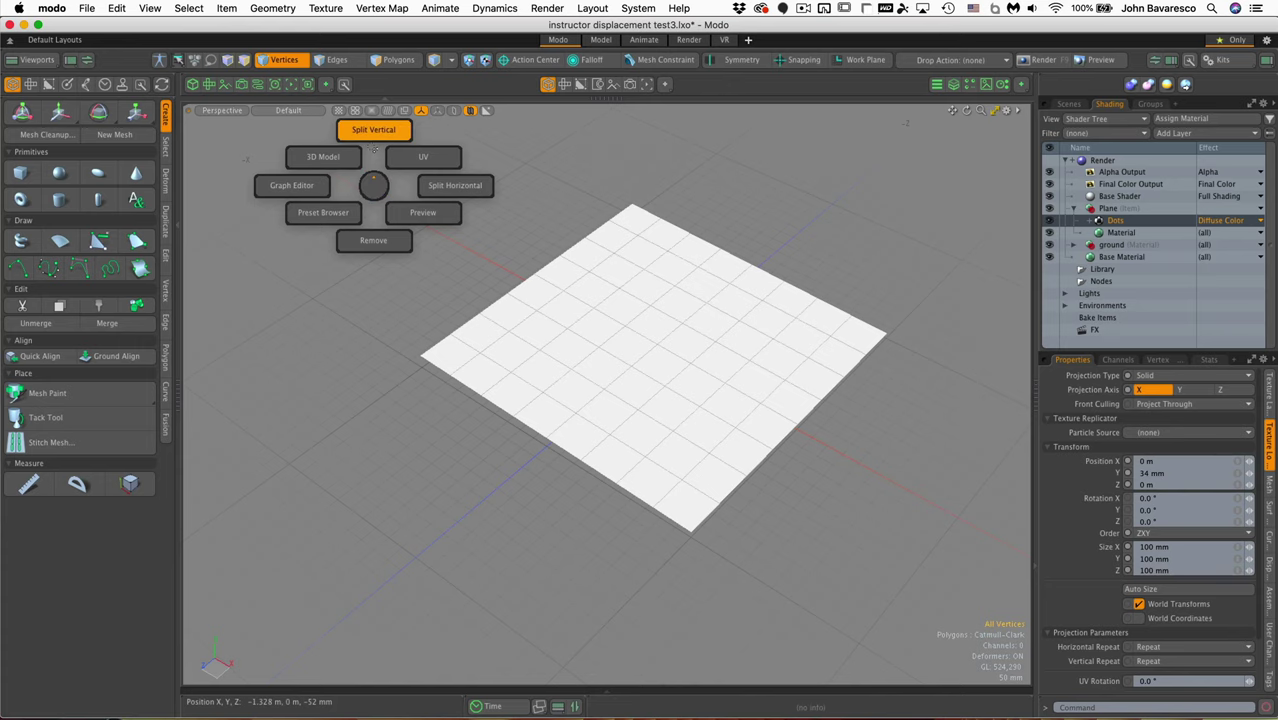
pyautogui.click(372, 149)
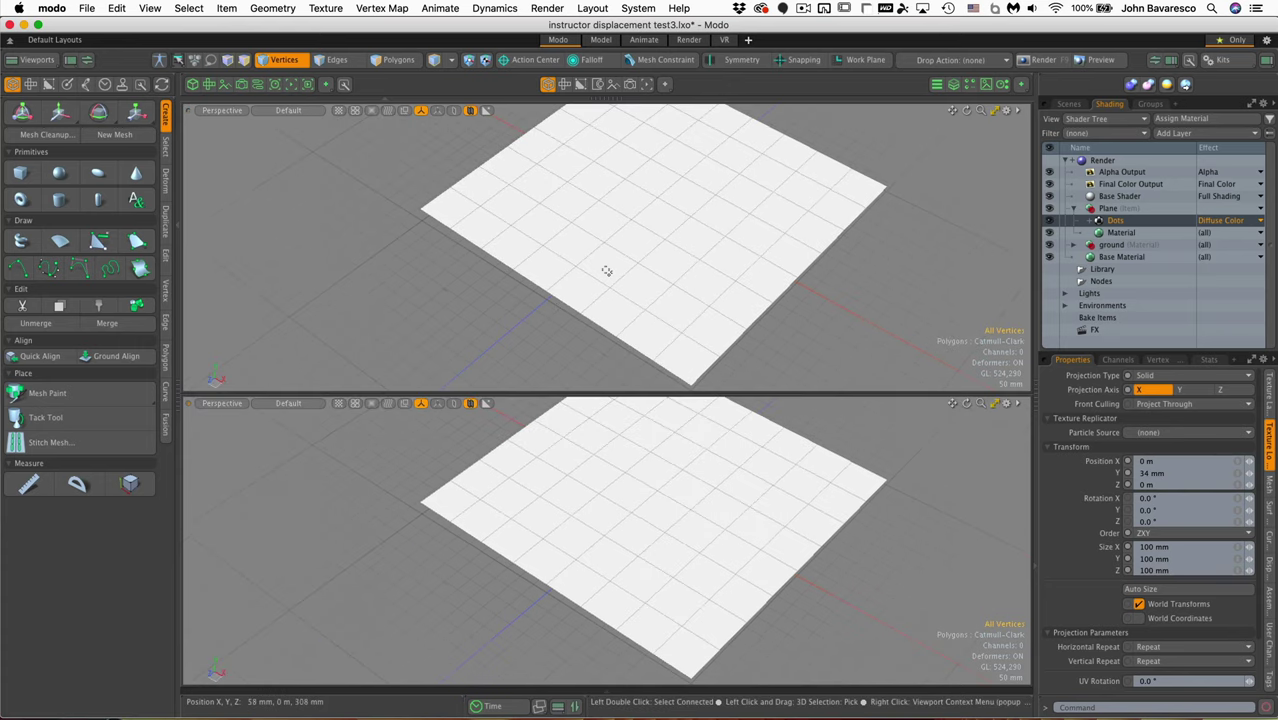
pyautogui.hotkey('shift', 'ctrl')
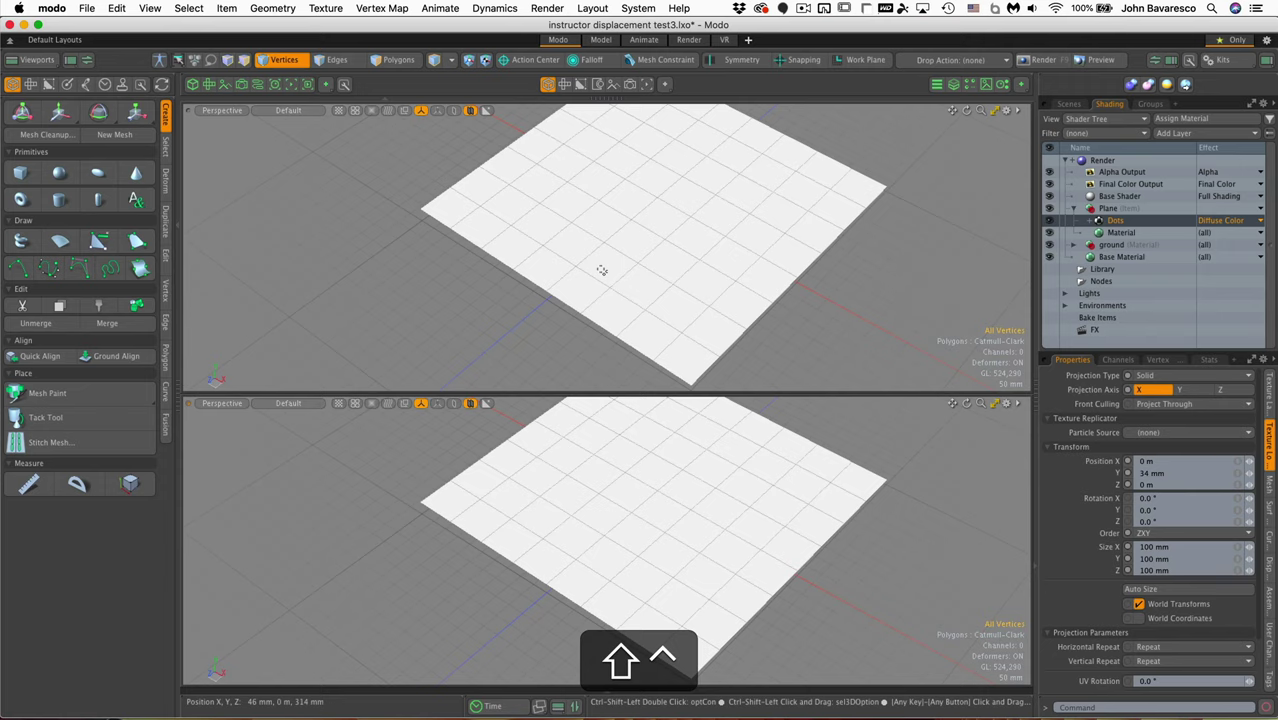
# - Turn the top pane into a render preview and start rendering the plane
pyautogui.hotkey('ctrl', 'shift', '`')
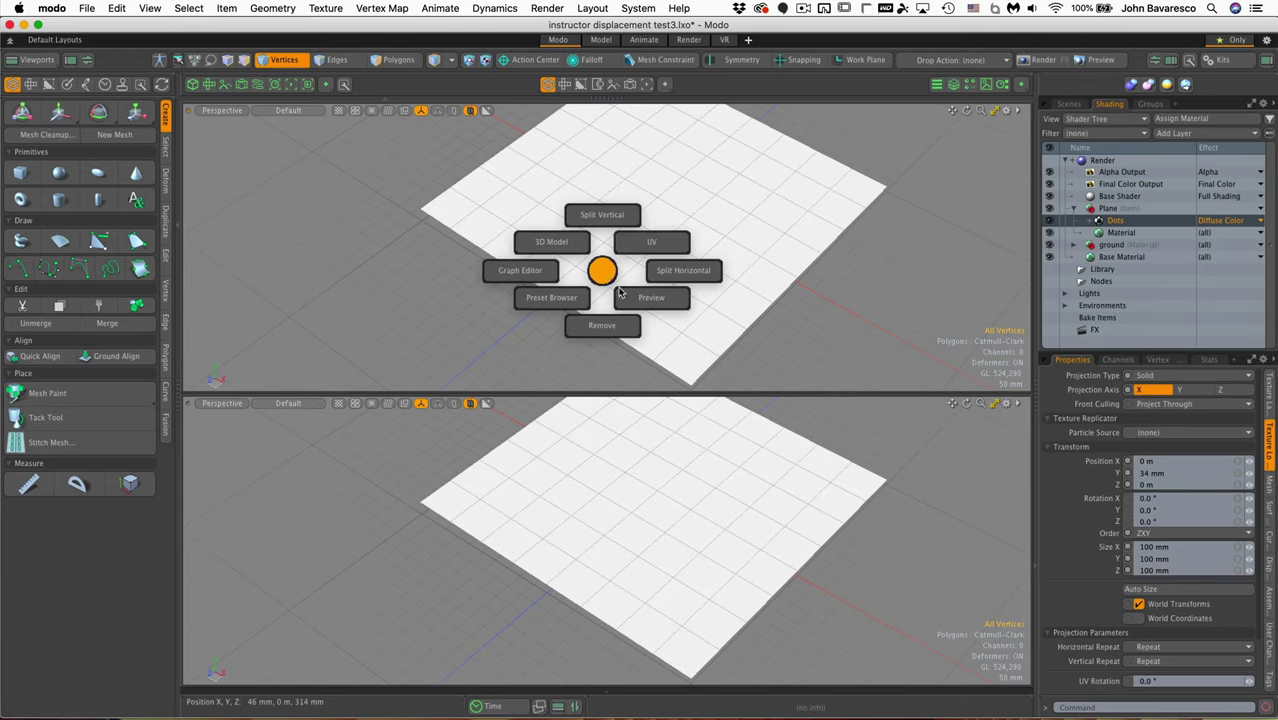
pyautogui.click(624, 297)
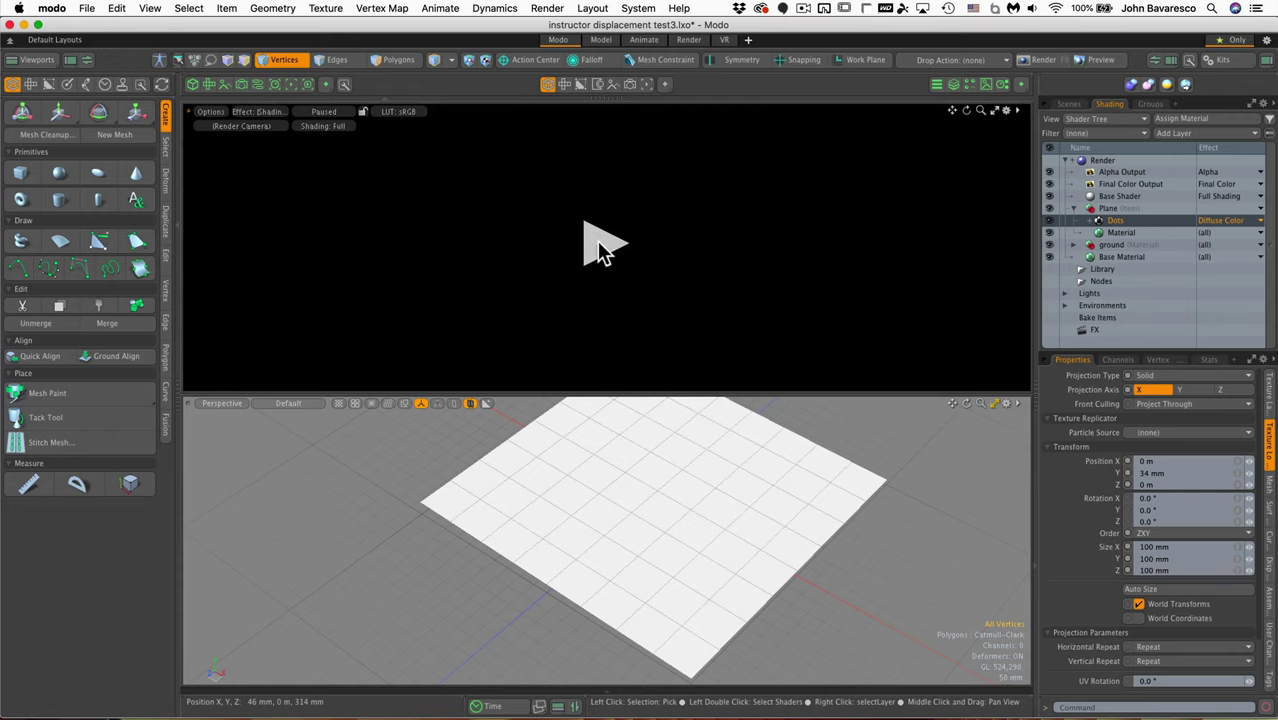
pyautogui.click(603, 244)
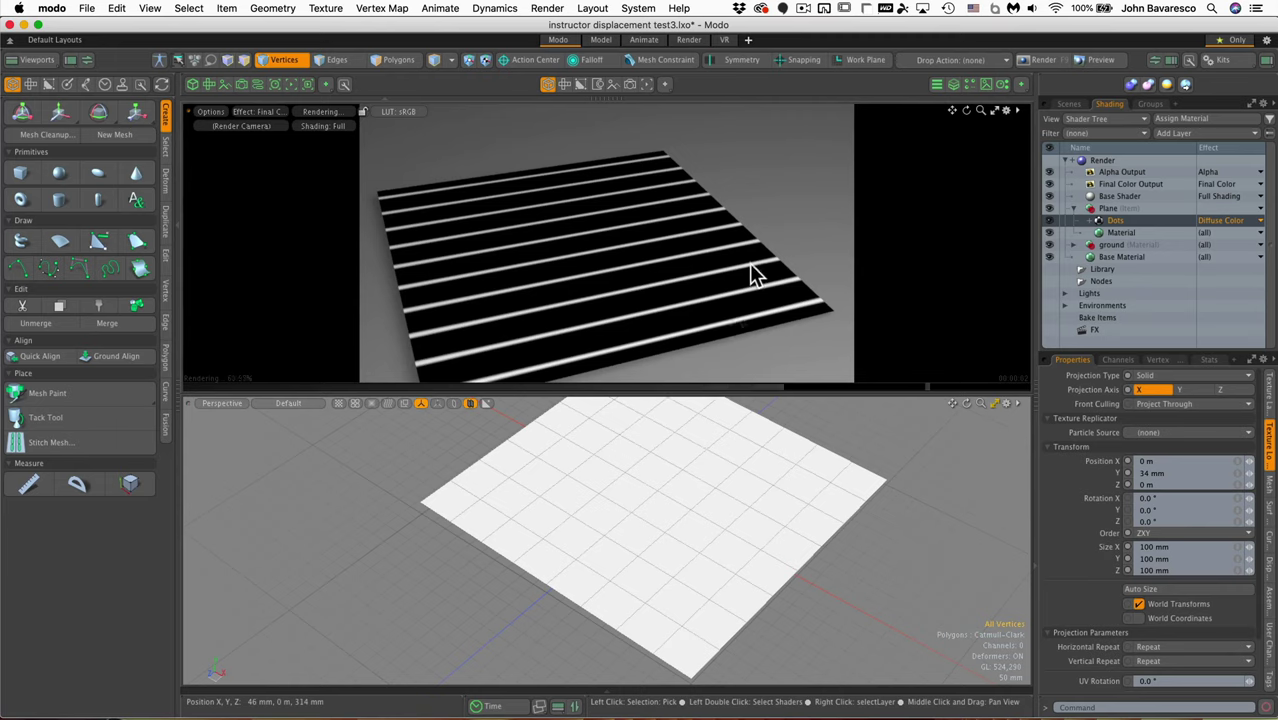
pyautogui.keyDown('ctrl'); pyautogui.keyDown('alt'); pyautogui.moveTo(716, 238); pyautogui.dragTo(710, 302); pyautogui.keyUp('alt'); pyautogui.keyUp('ctrl')
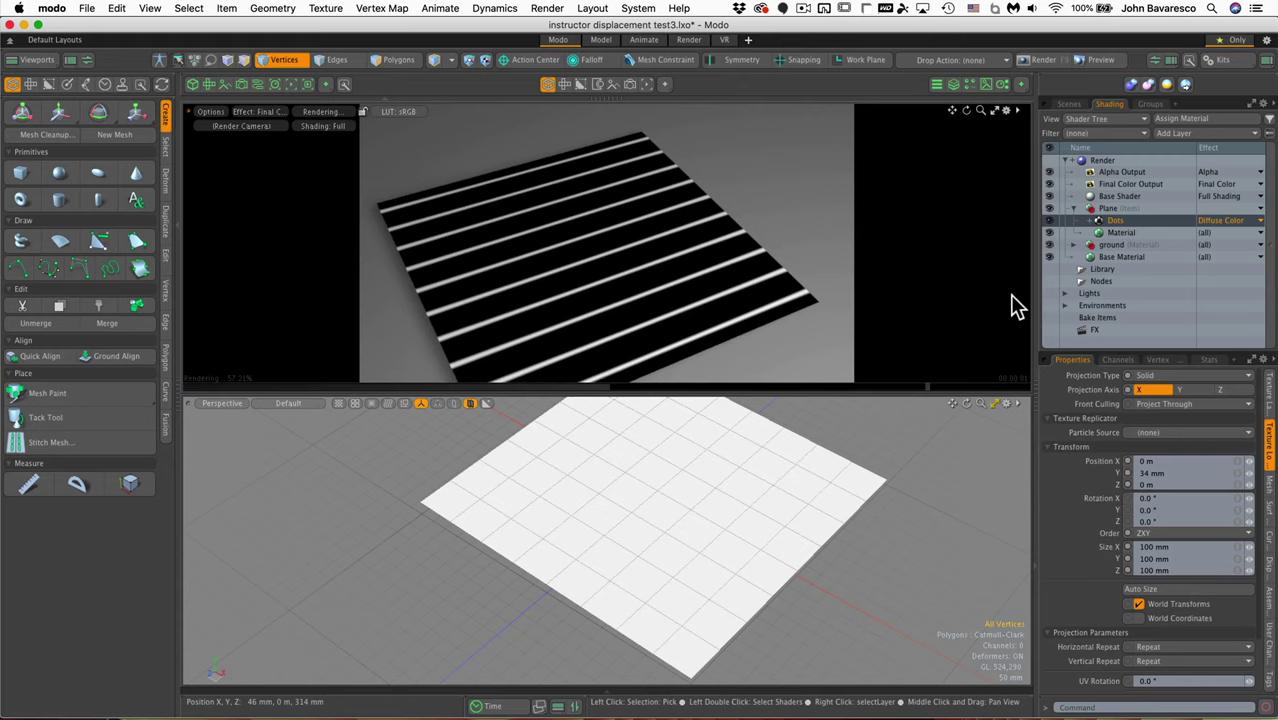
# - Set the Dots projection to UV Map on the Texture UV map and enlarge the Properties panel
pyautogui.click(1176, 377)
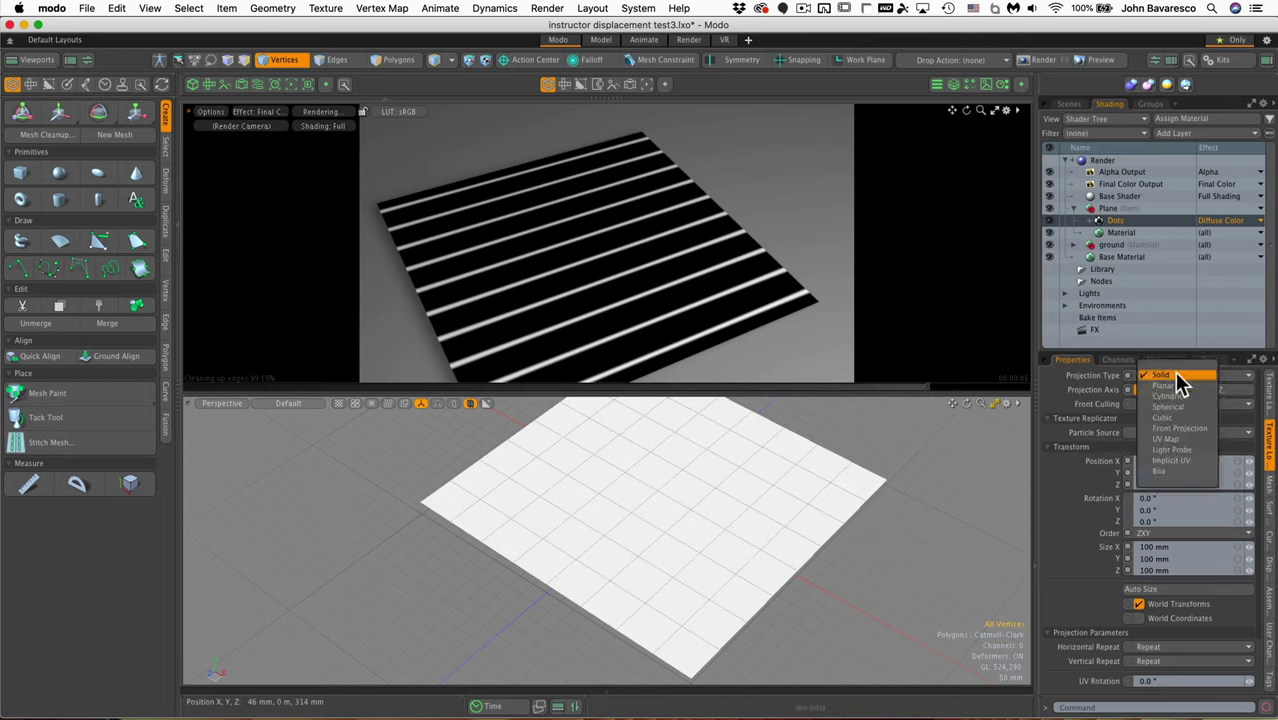
pyautogui.click(1180, 443)
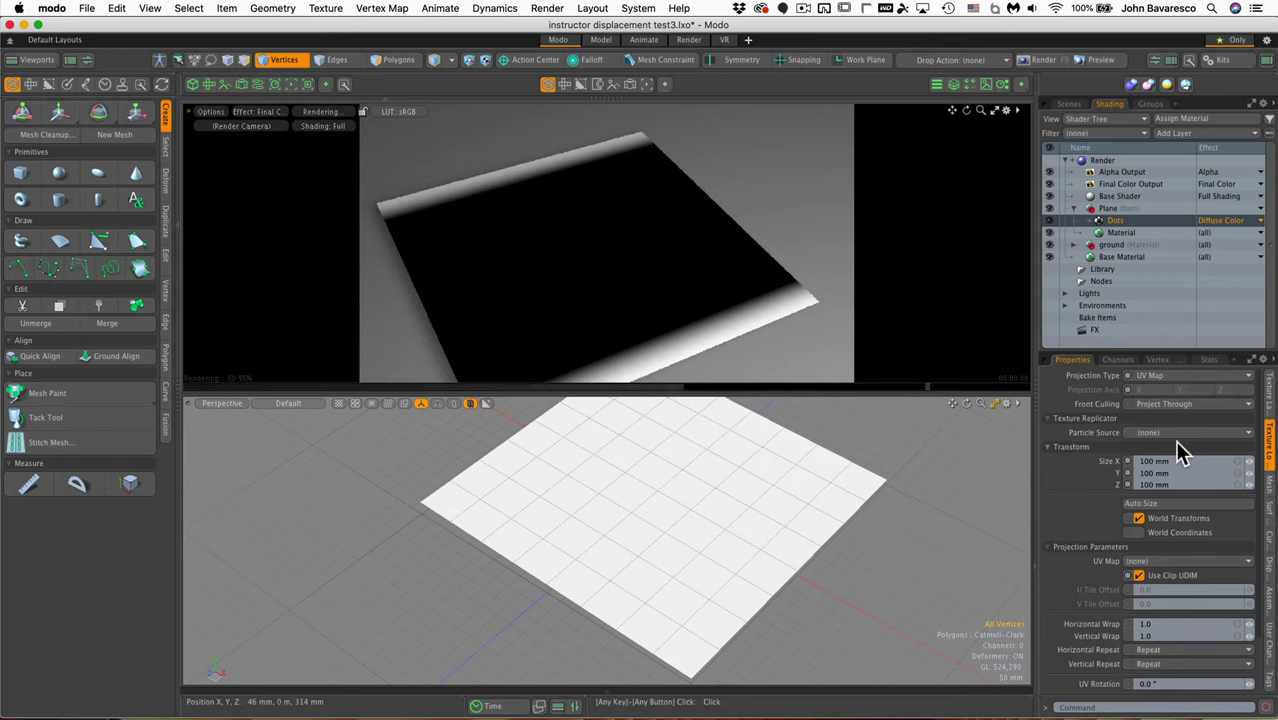
pyautogui.click(1175, 565)
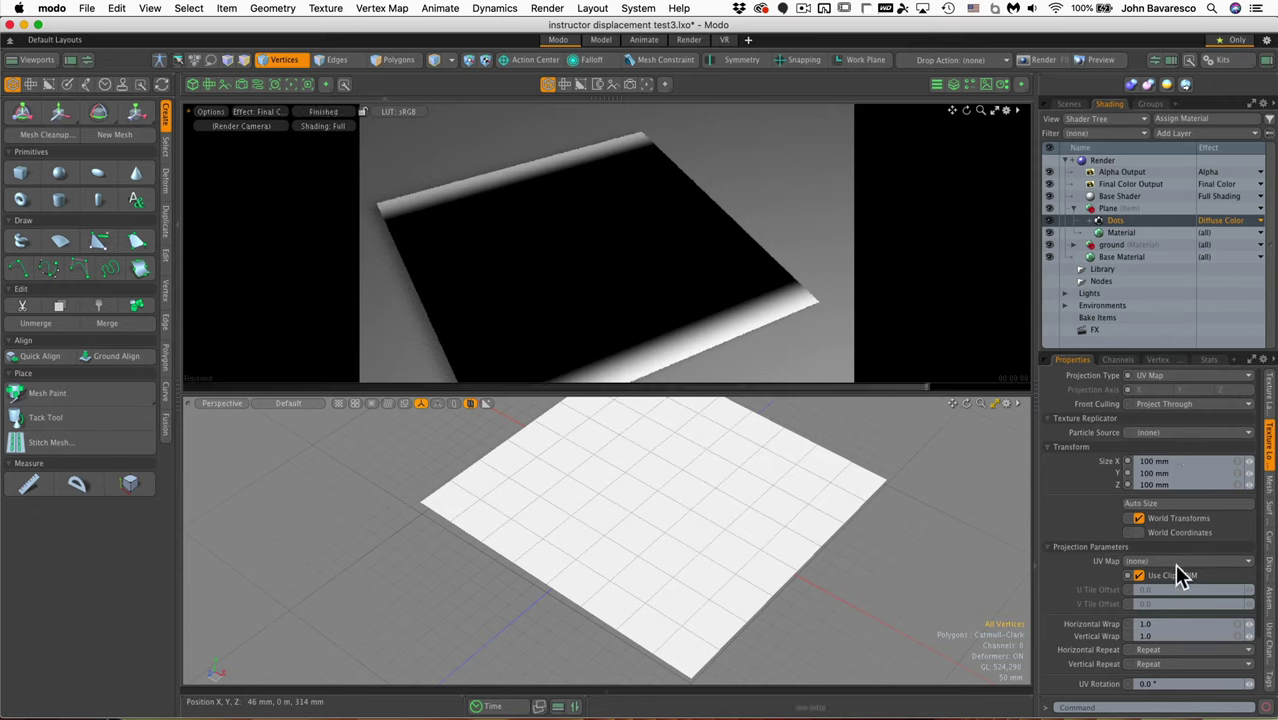
pyautogui.click(1169, 585)
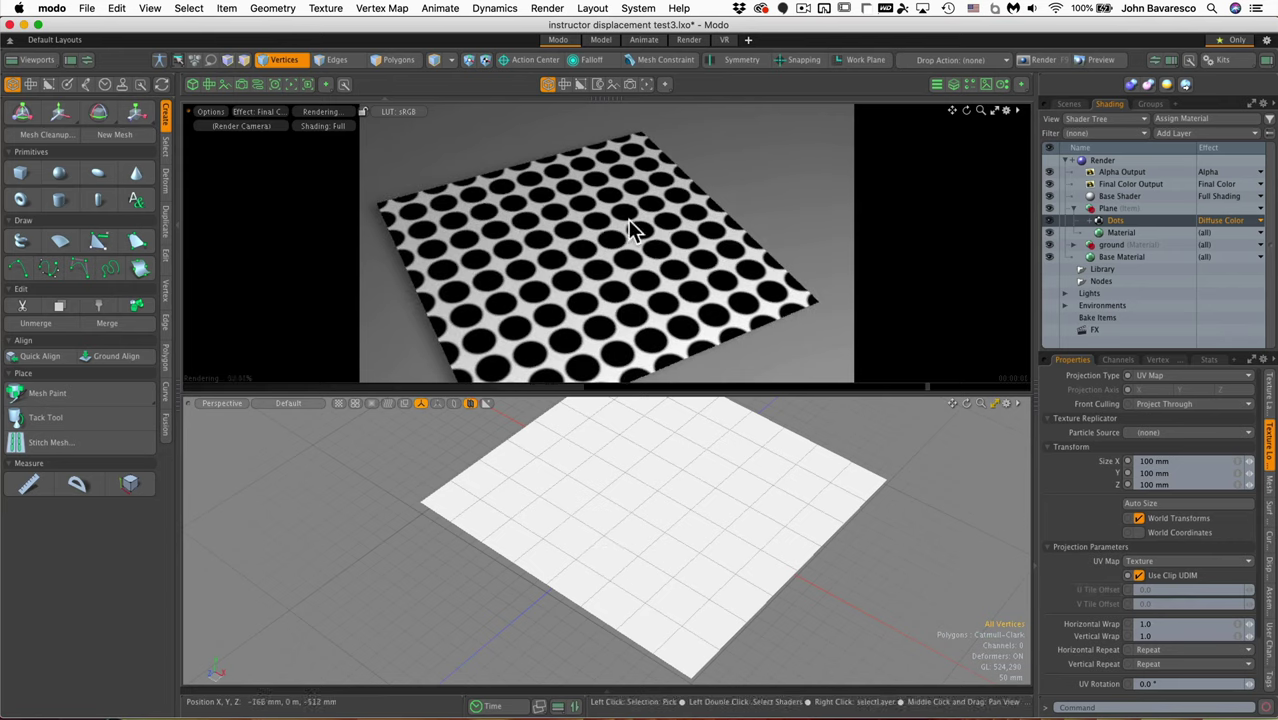
pyautogui.keyDown('alt'); pyautogui.moveTo(639, 205); pyautogui.dragTo(632, 238); pyautogui.keyUp('alt')
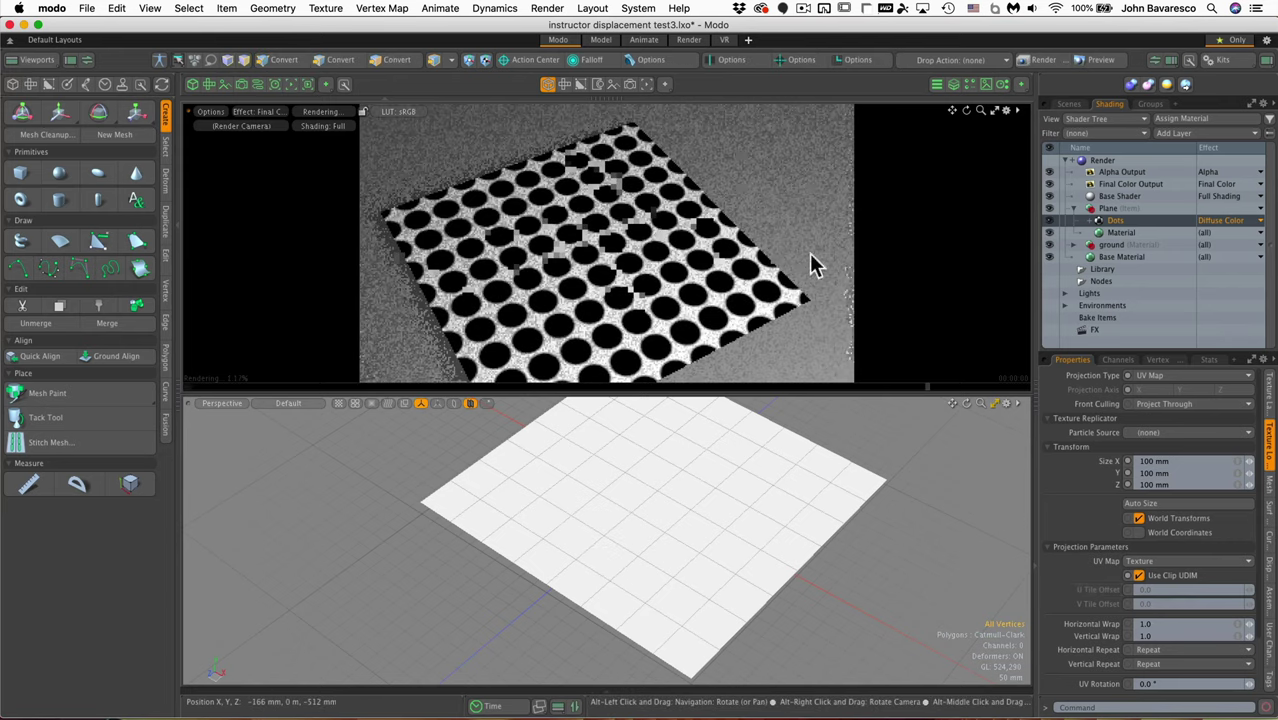
pyautogui.press('1')
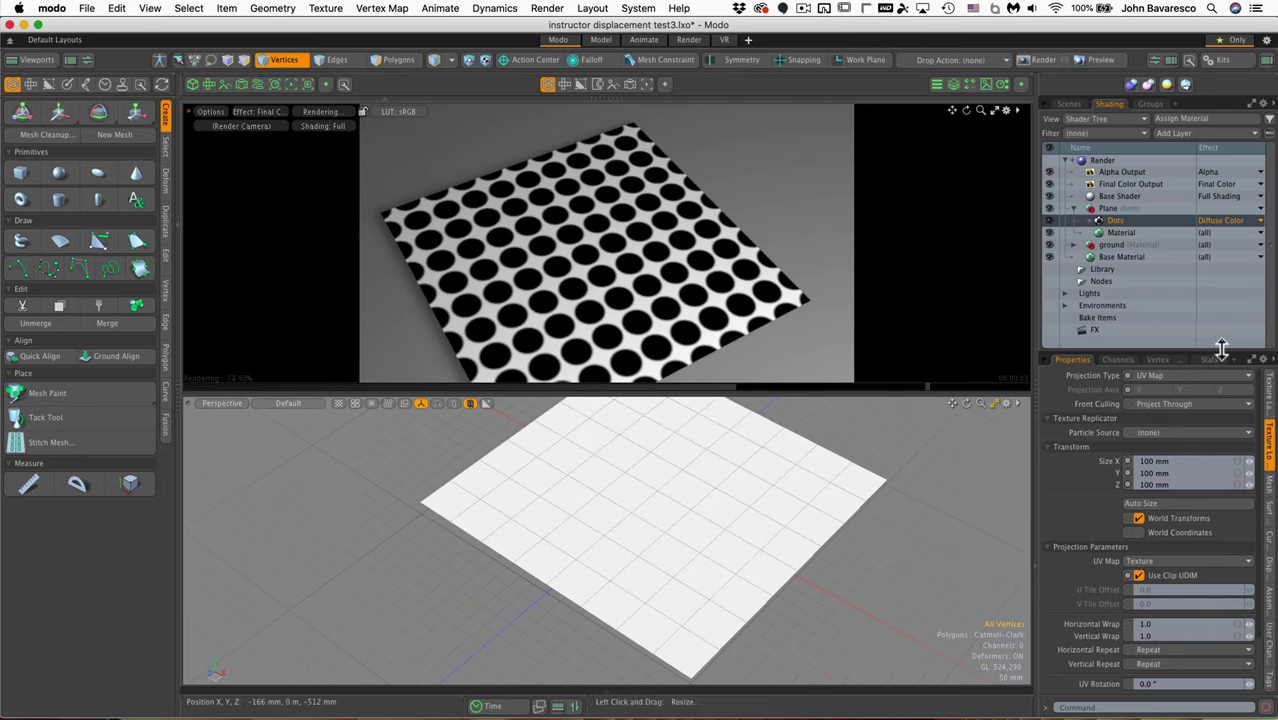
pyautogui.moveTo(1205, 357); pyautogui.dragTo(1199, 254)
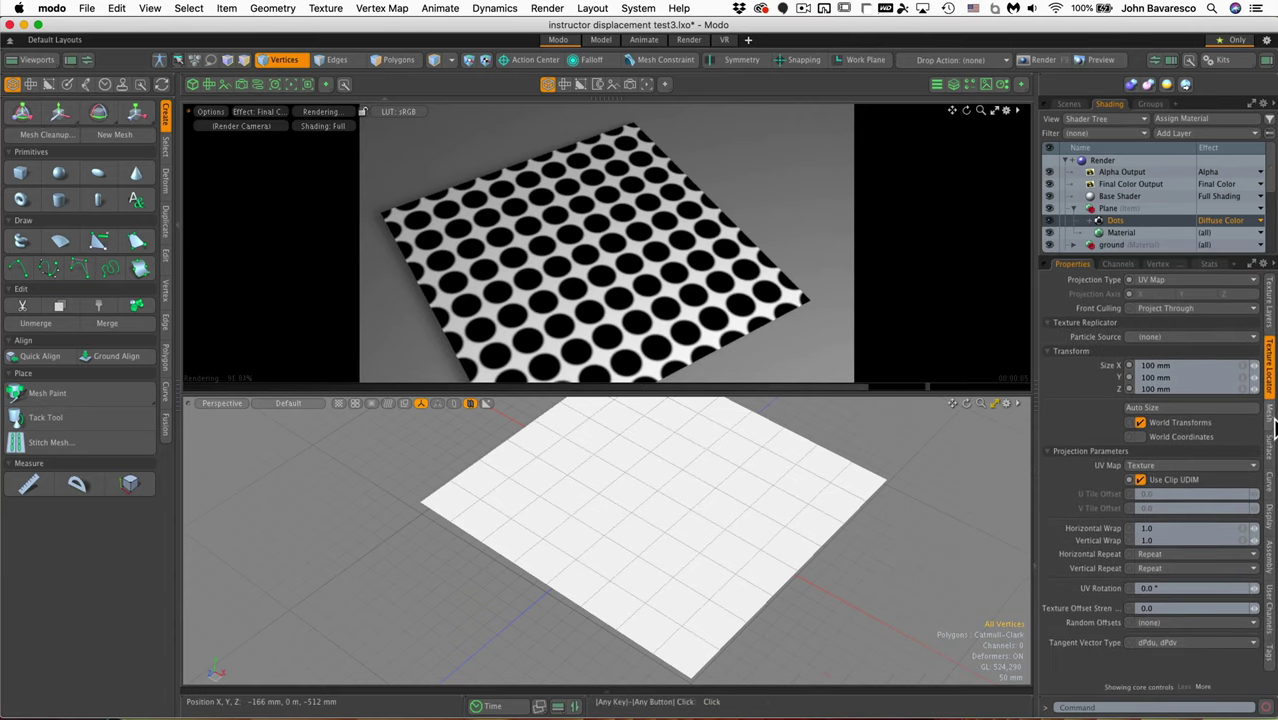
# - Give the dots red colour, 97% filler value, 57% dot width and 0% transition width
pyautogui.click(1269, 310)
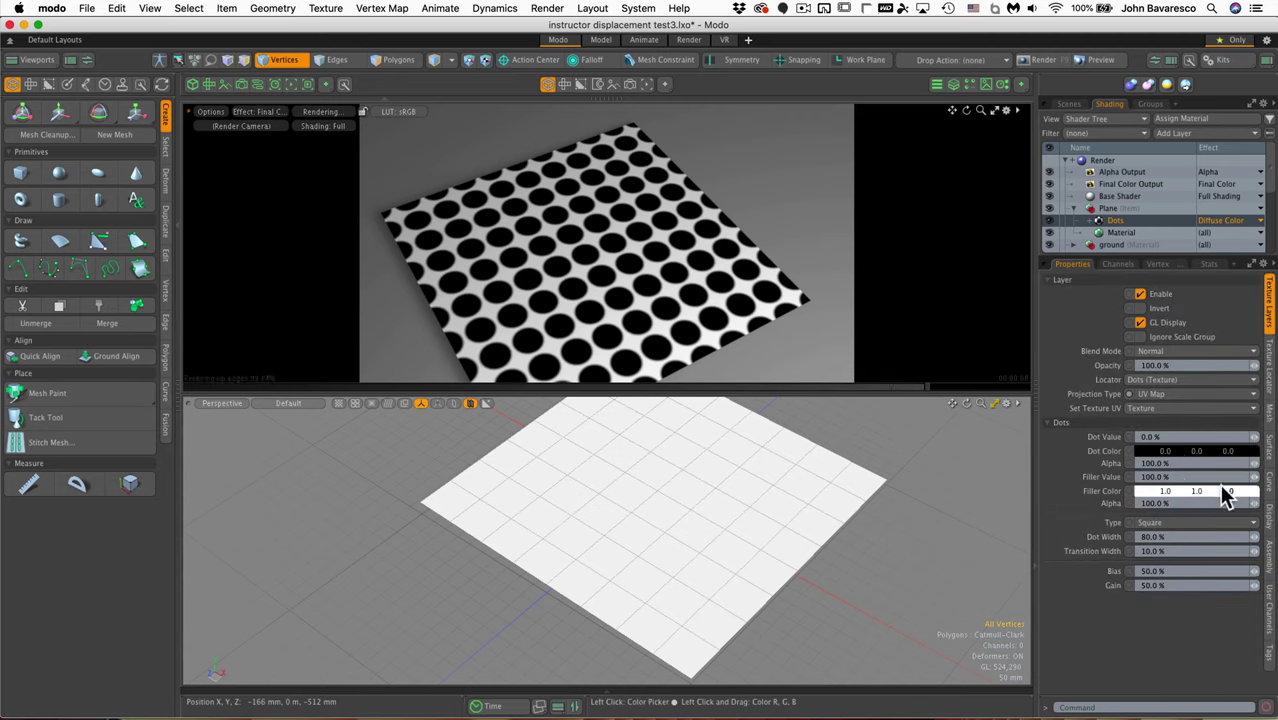
pyautogui.click(1155, 458)
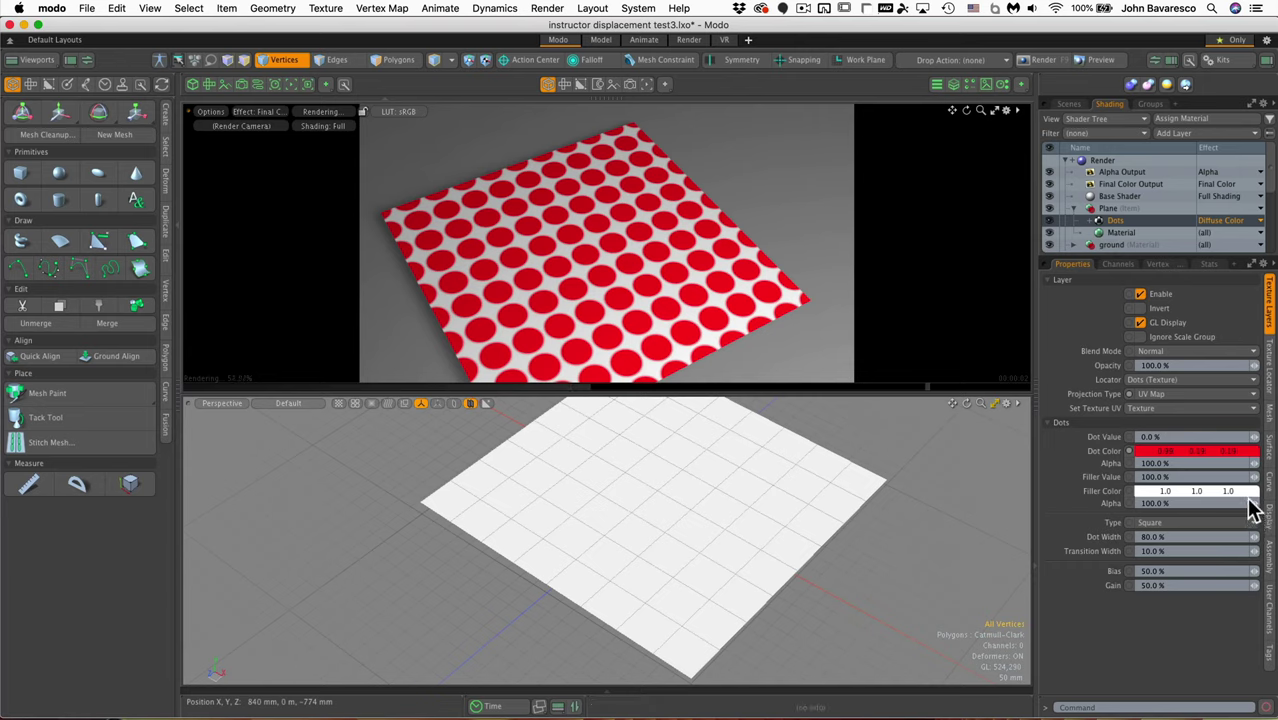
pyautogui.moveTo(1250, 481); pyautogui.dragTo(1246, 481)
pyautogui.moveTo(1257, 545)
pyautogui.mouseDown()
pyautogui.moveTo(1195, 545)
pyautogui.moveTo(1255, 553)
pyautogui.mouseUp()
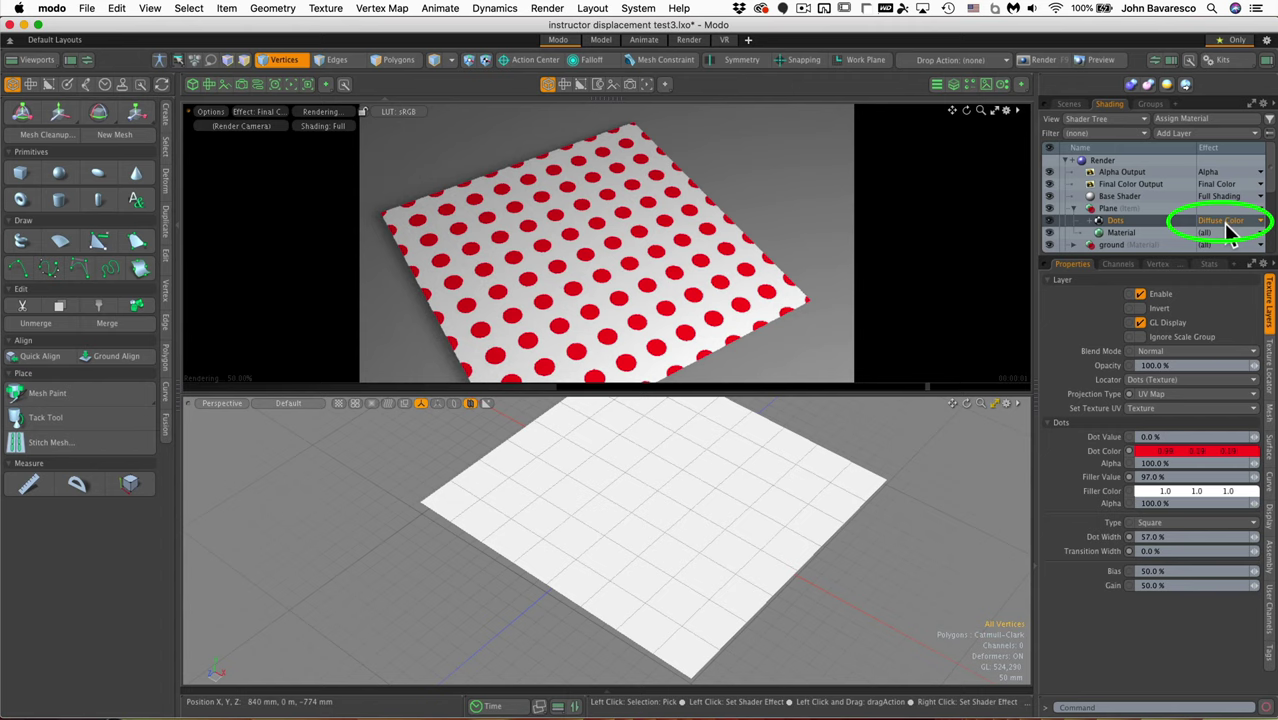
# - Set the Dots layer effect to Surface Shading > Bump with 11.5% transition width
pyautogui.click(1226, 222)
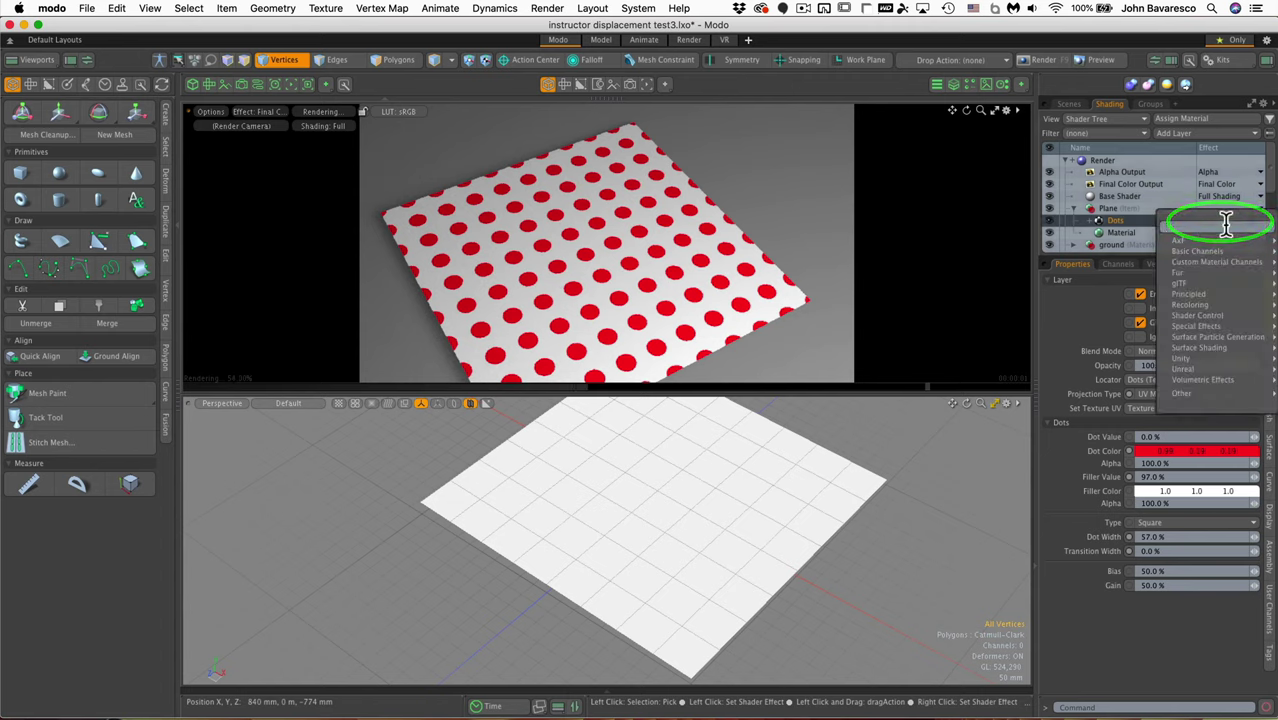
pyautogui.moveTo(1222, 242)
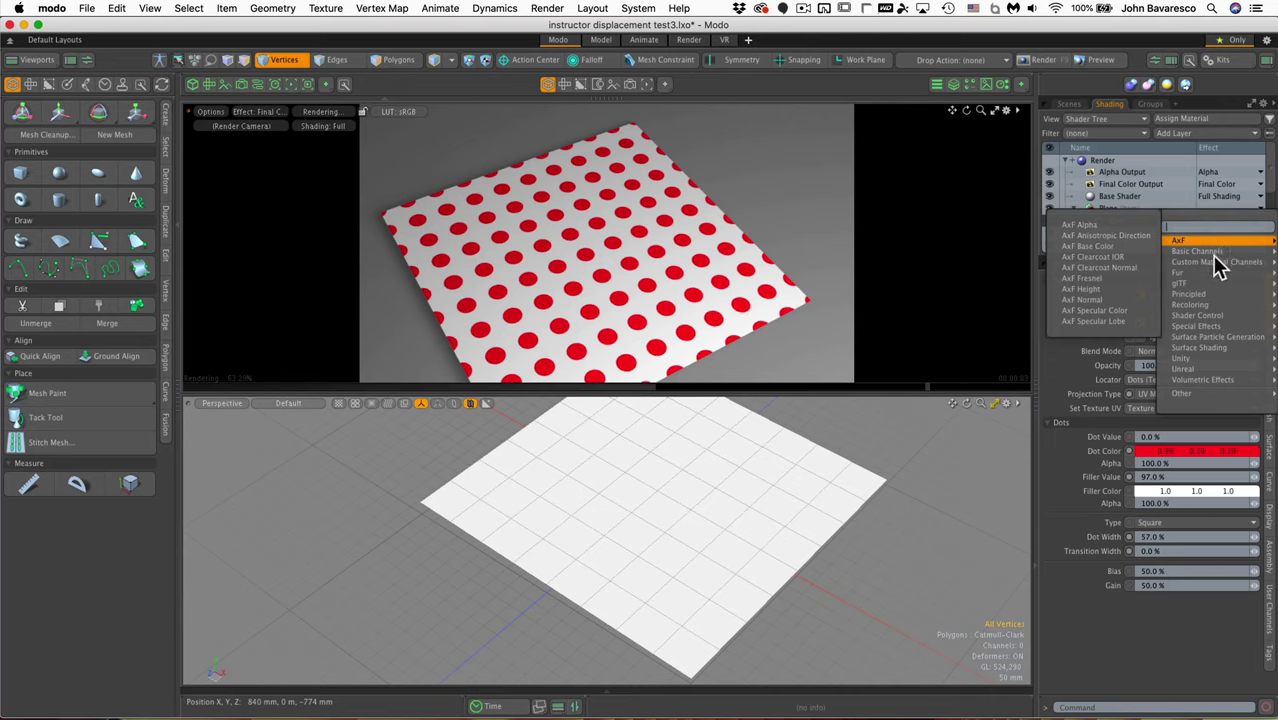
pyautogui.moveTo(1212, 318)
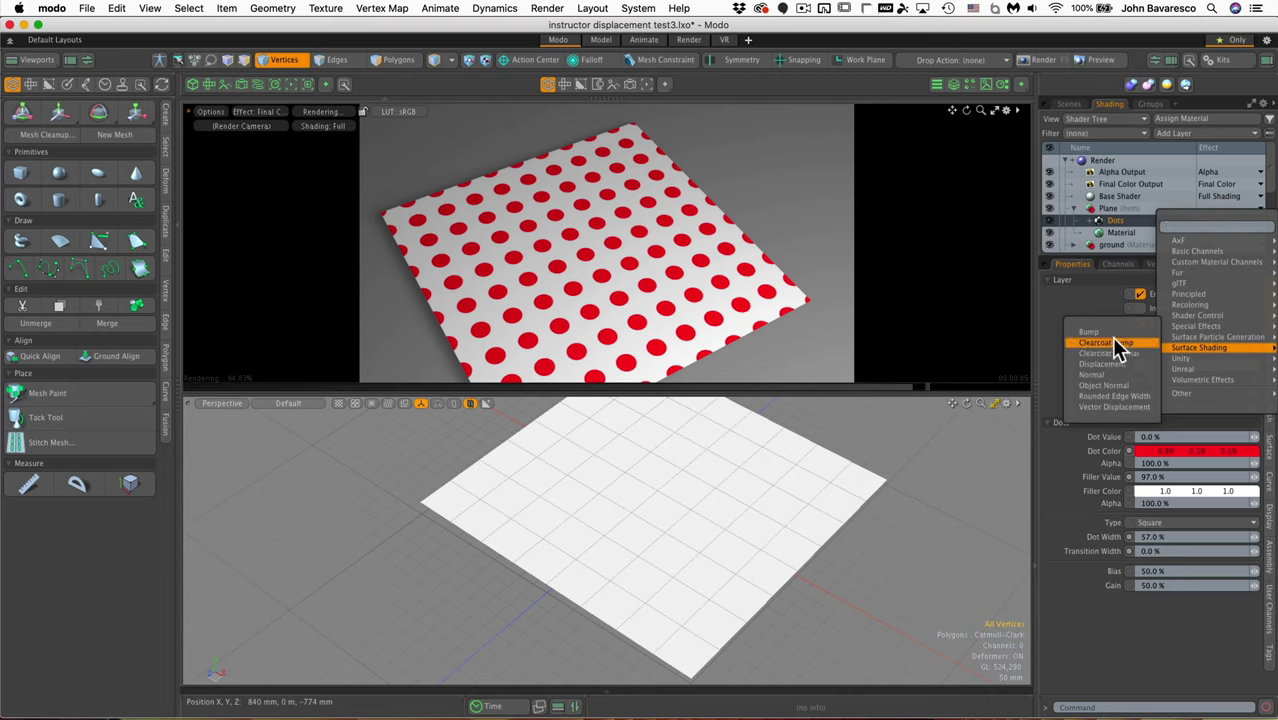
pyautogui.click(1098, 332)
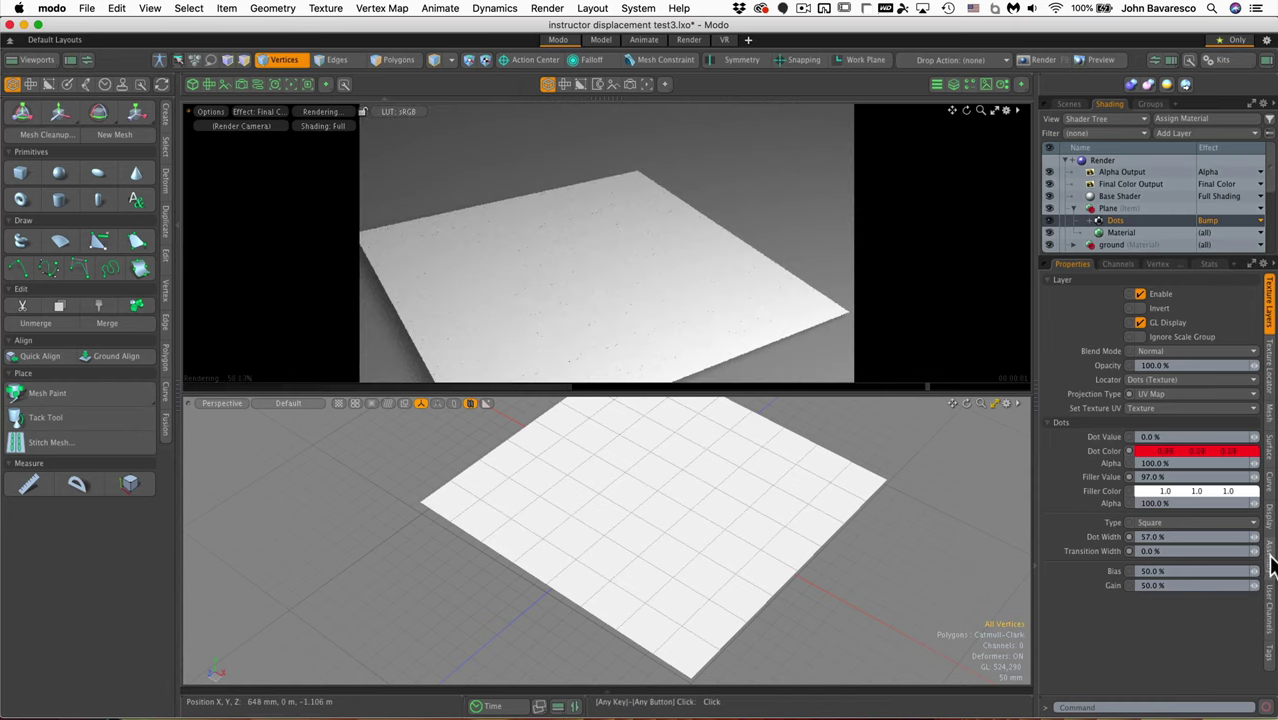
pyautogui.moveTo(1254, 551); pyautogui.dragTo(1262, 551)
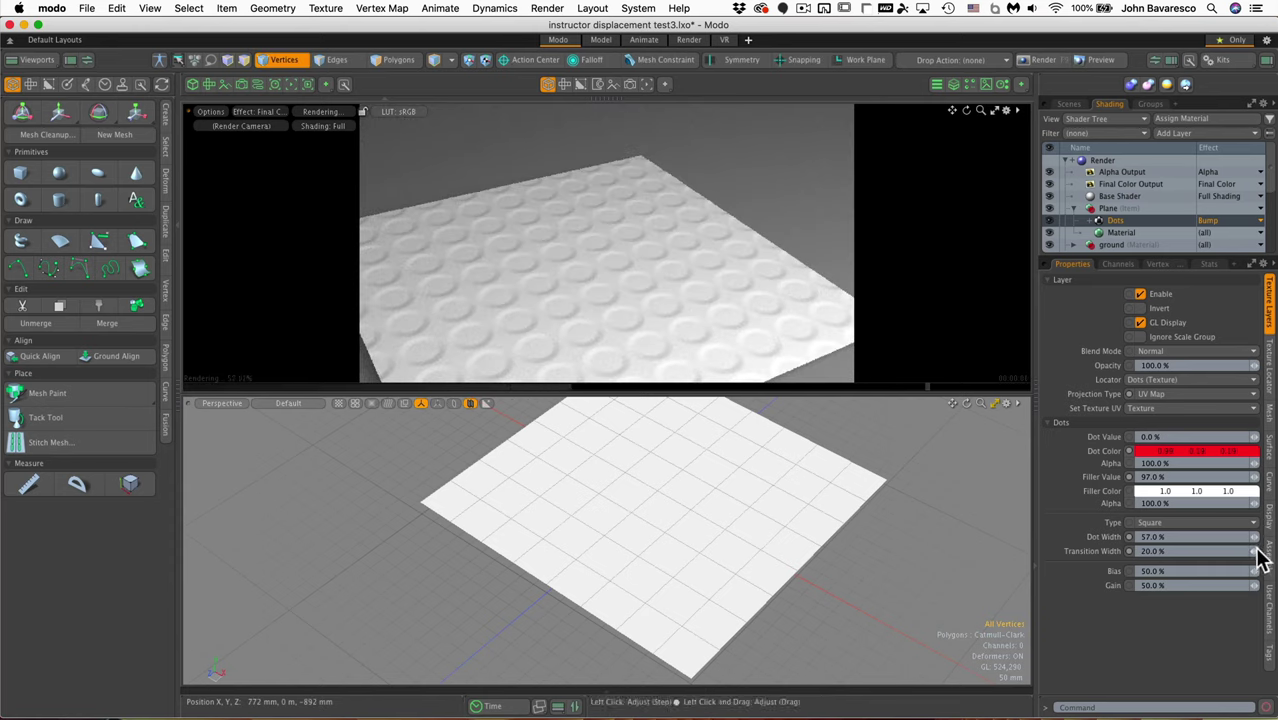
pyautogui.moveTo(1254, 552); pyautogui.dragTo(932, 510)
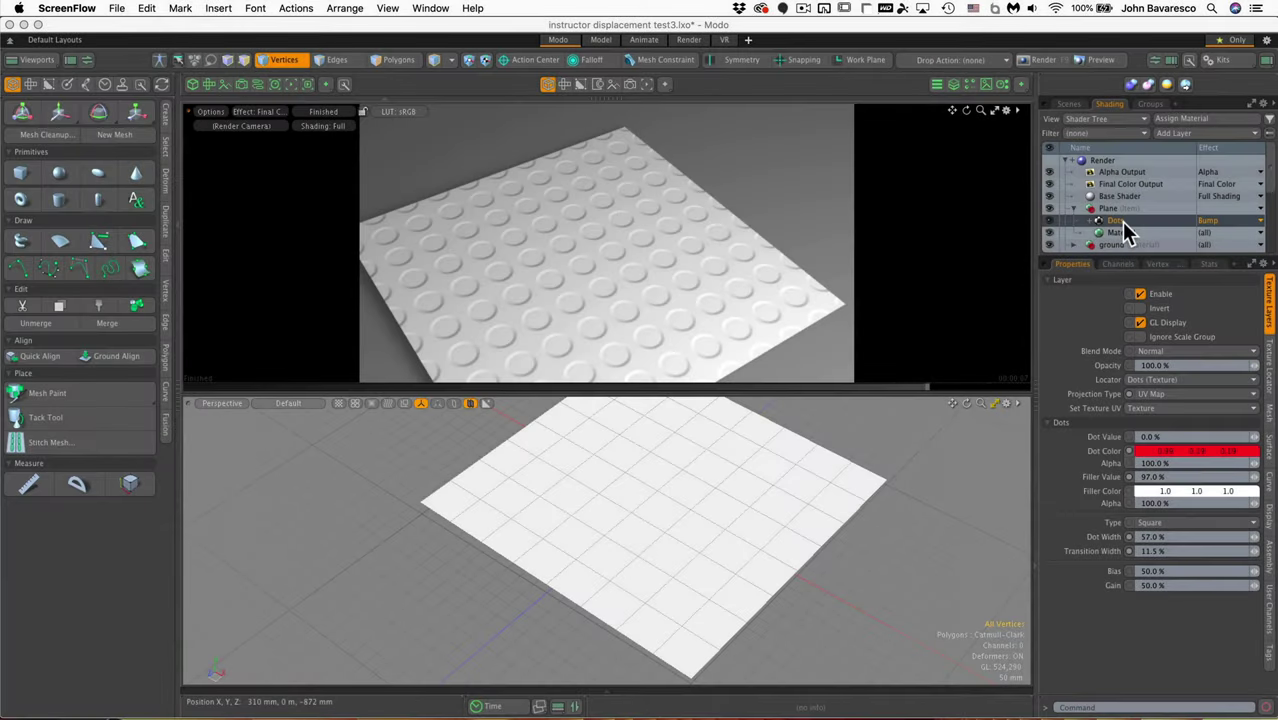
# - Delete the Dots bump layer and reselect the Plane material group
pyautogui.rightClick(1121, 221)
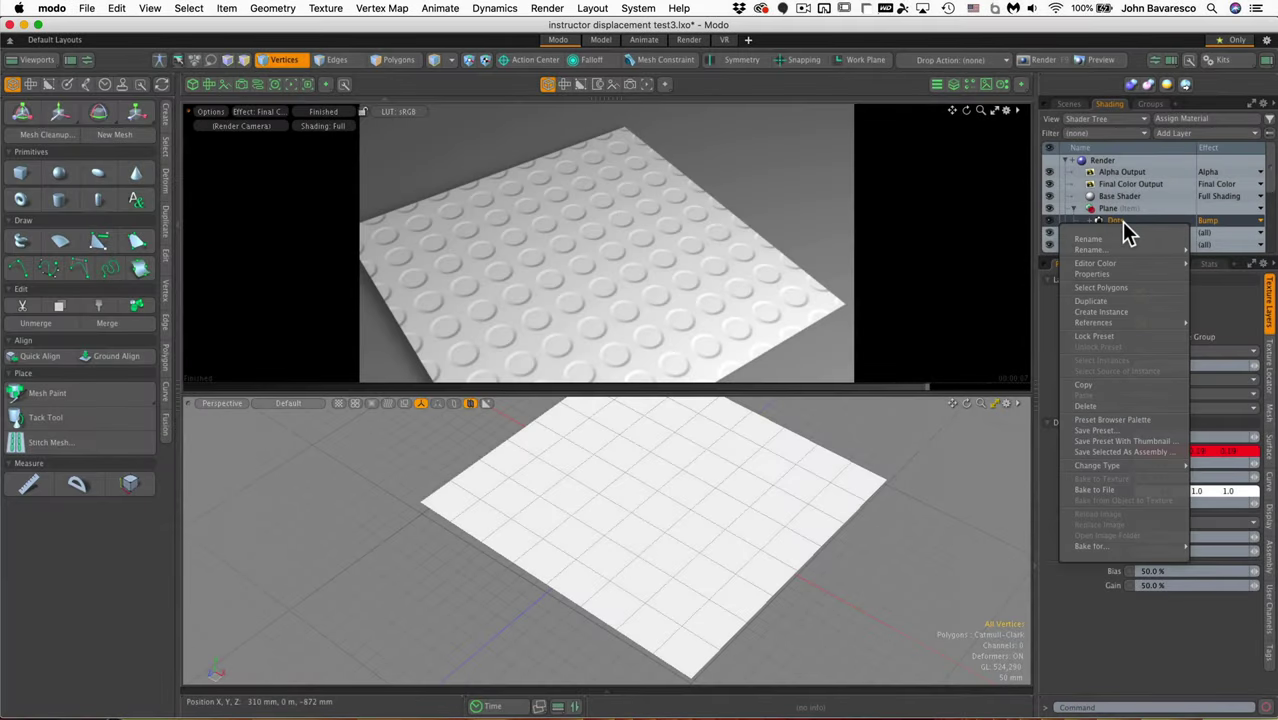
pyautogui.click(1112, 405)
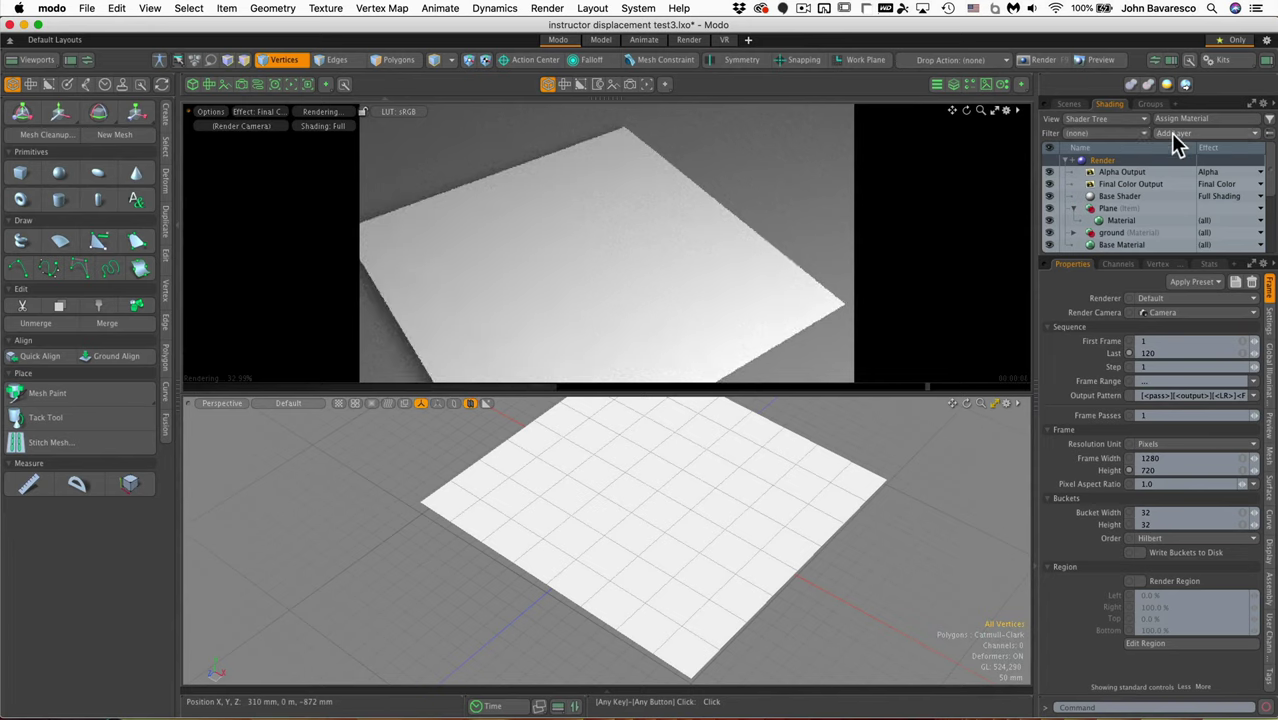
pyautogui.click(1125, 209)
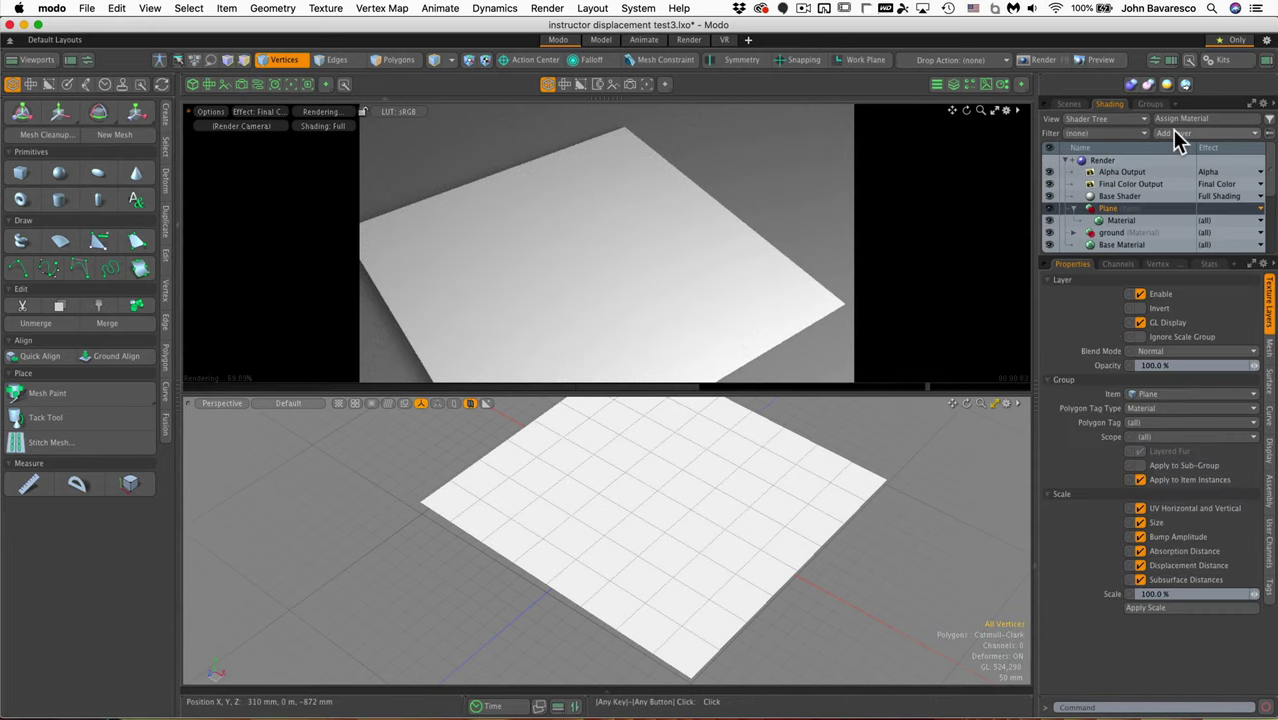
# - Open the online Modo documentation from the Help menu
pyautogui.click(1176, 134)
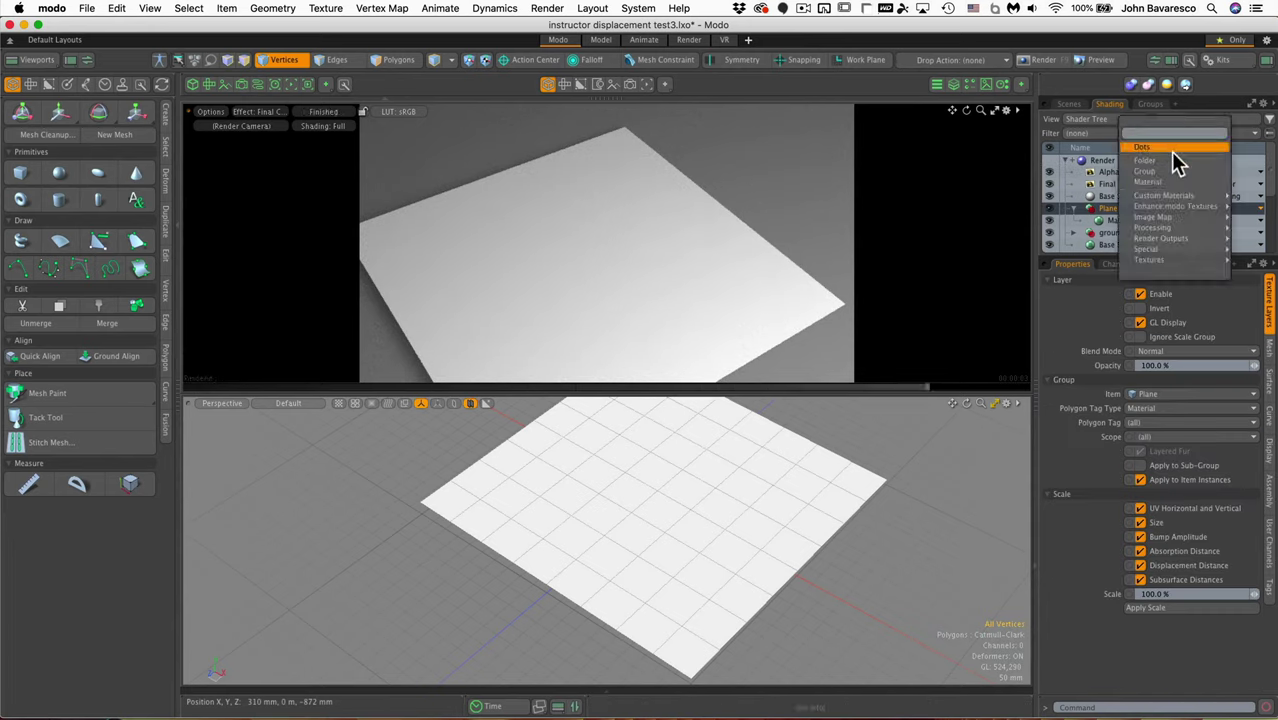
pyautogui.moveTo(1175, 205)
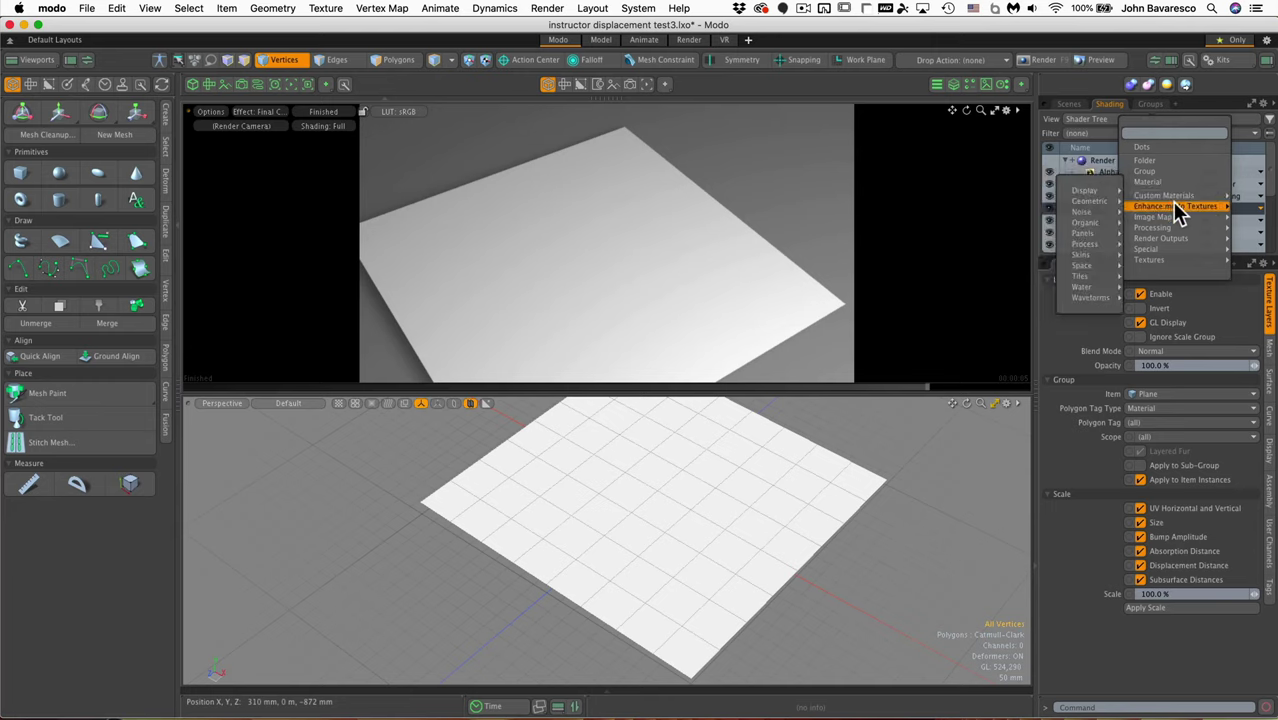
pyautogui.moveTo(1094, 203)
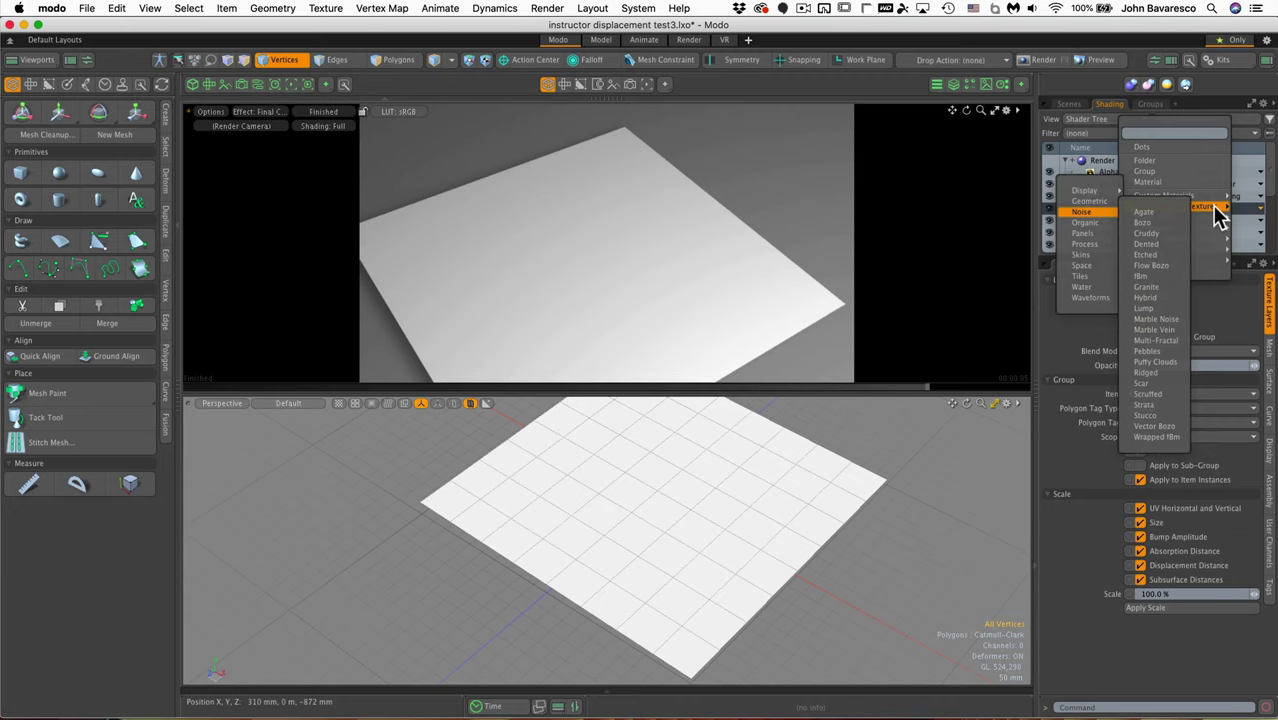
pyautogui.click(1212, 88)
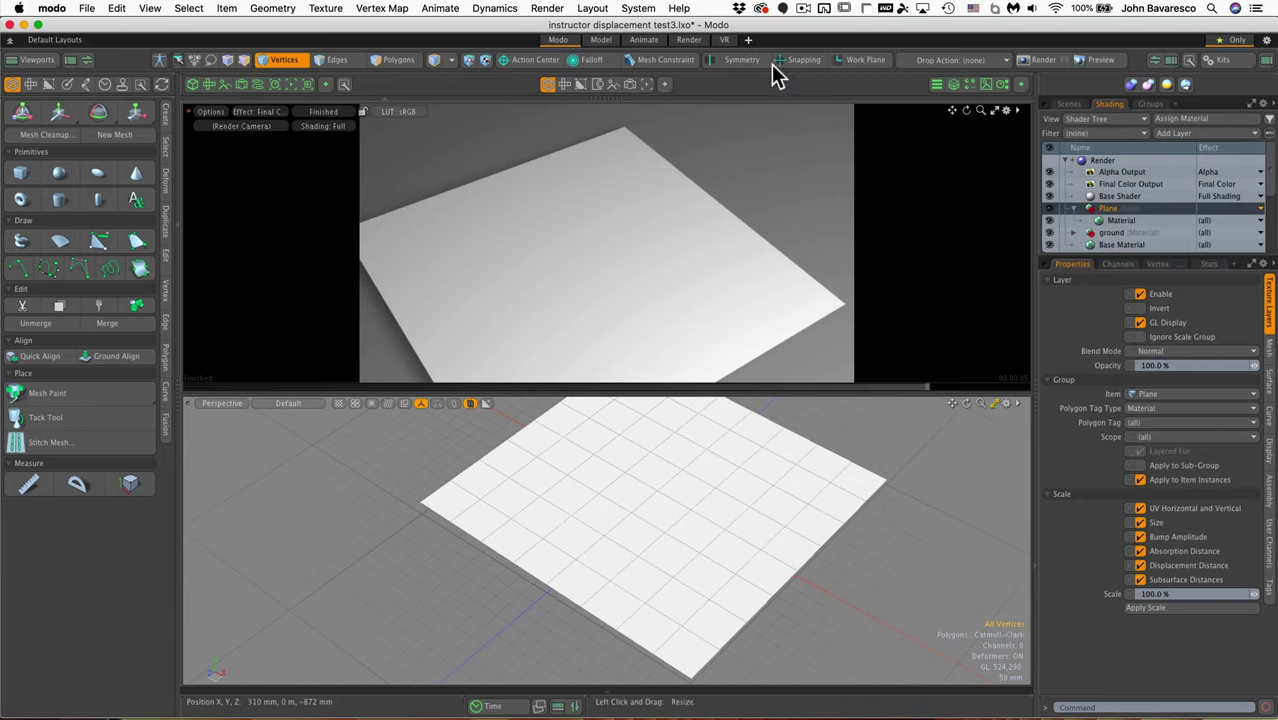
pyautogui.click(680, 9)
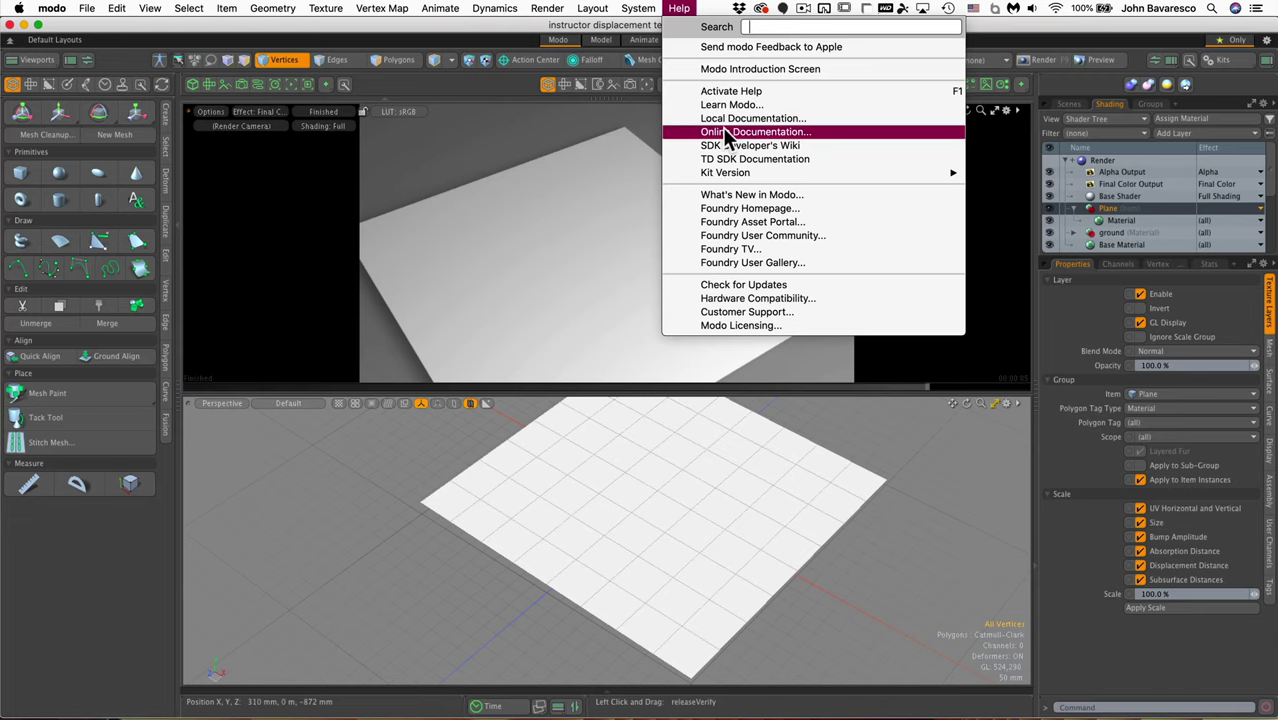
pyautogui.click(724, 131)
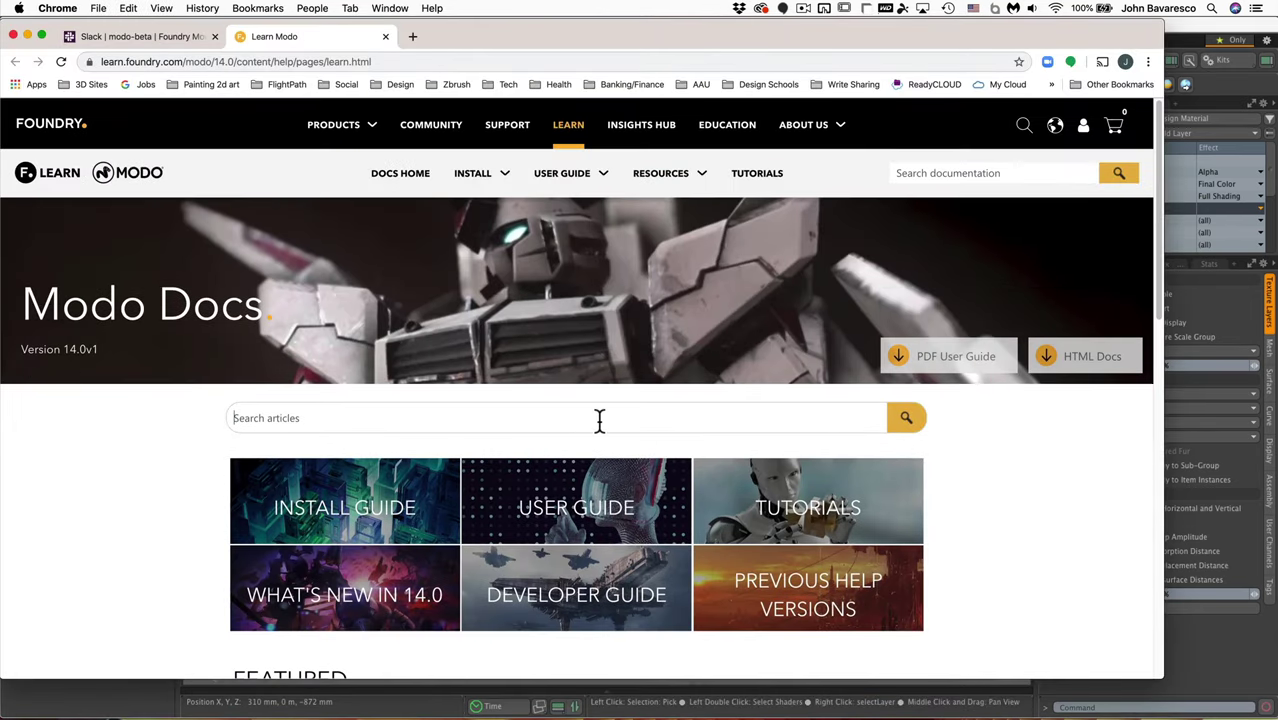
# - Search the docs for 'enhance' and browse the Enhance:modo Textures page
pyautogui.click(599, 420)
pyautogui.write('enhance')
pyautogui.press('Return')
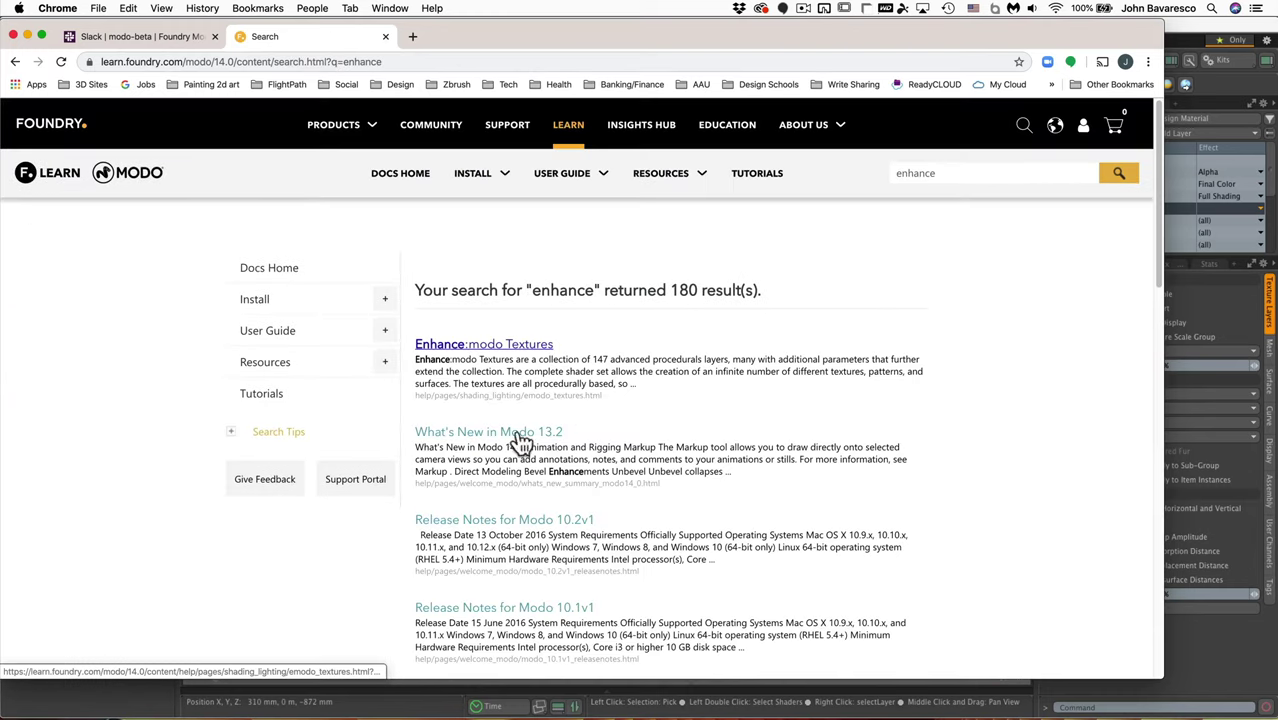
pyautogui.click(487, 352)
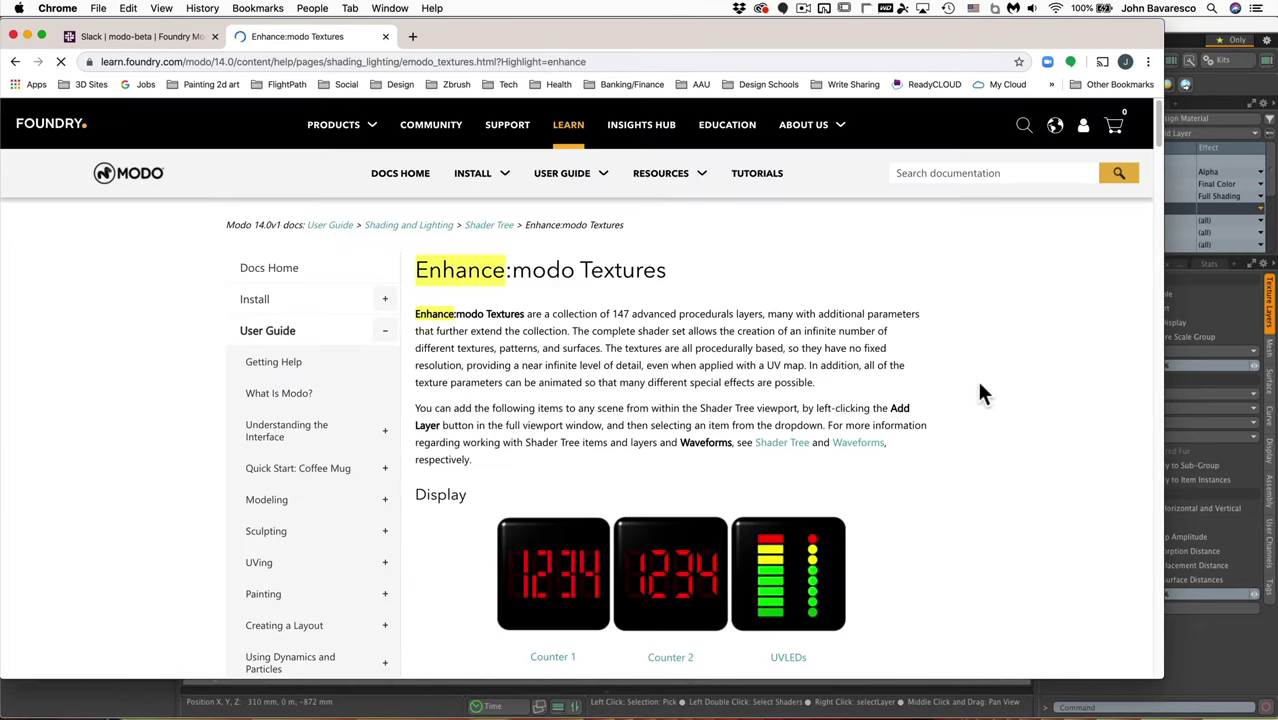
pyautogui.scroll(-5, 960, 435)
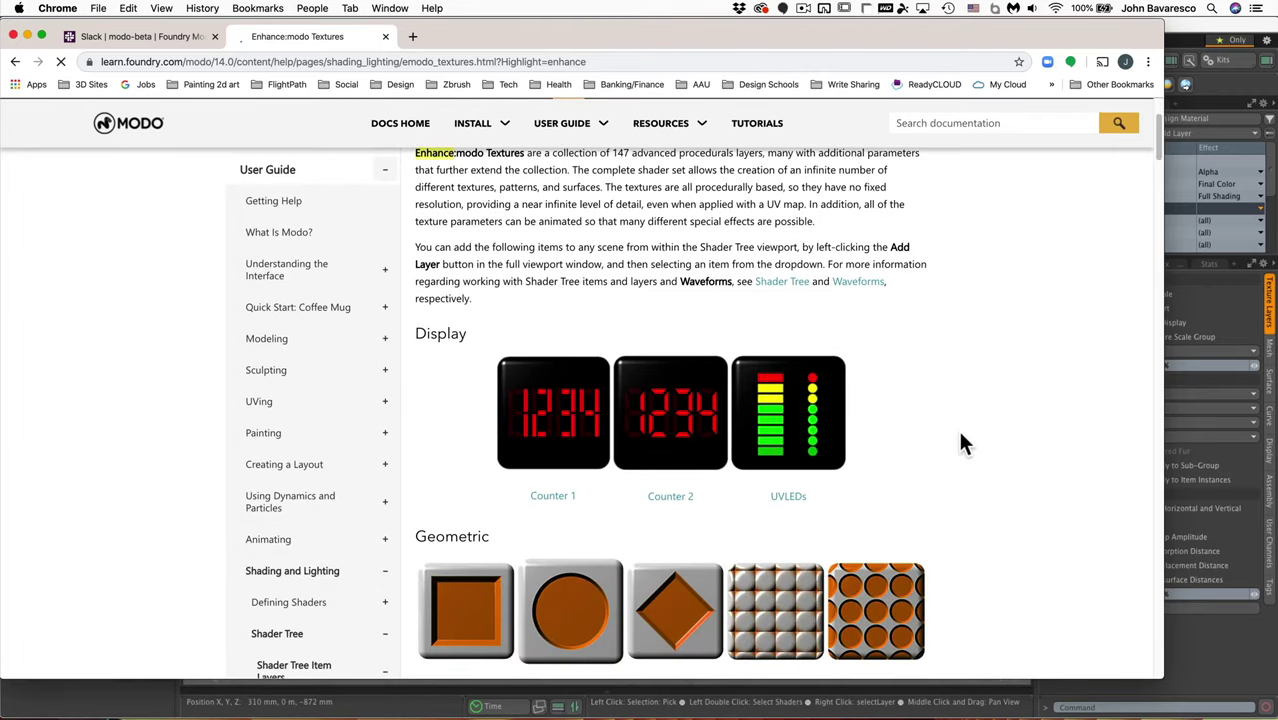
pyautogui.scroll(-6, 960, 440)
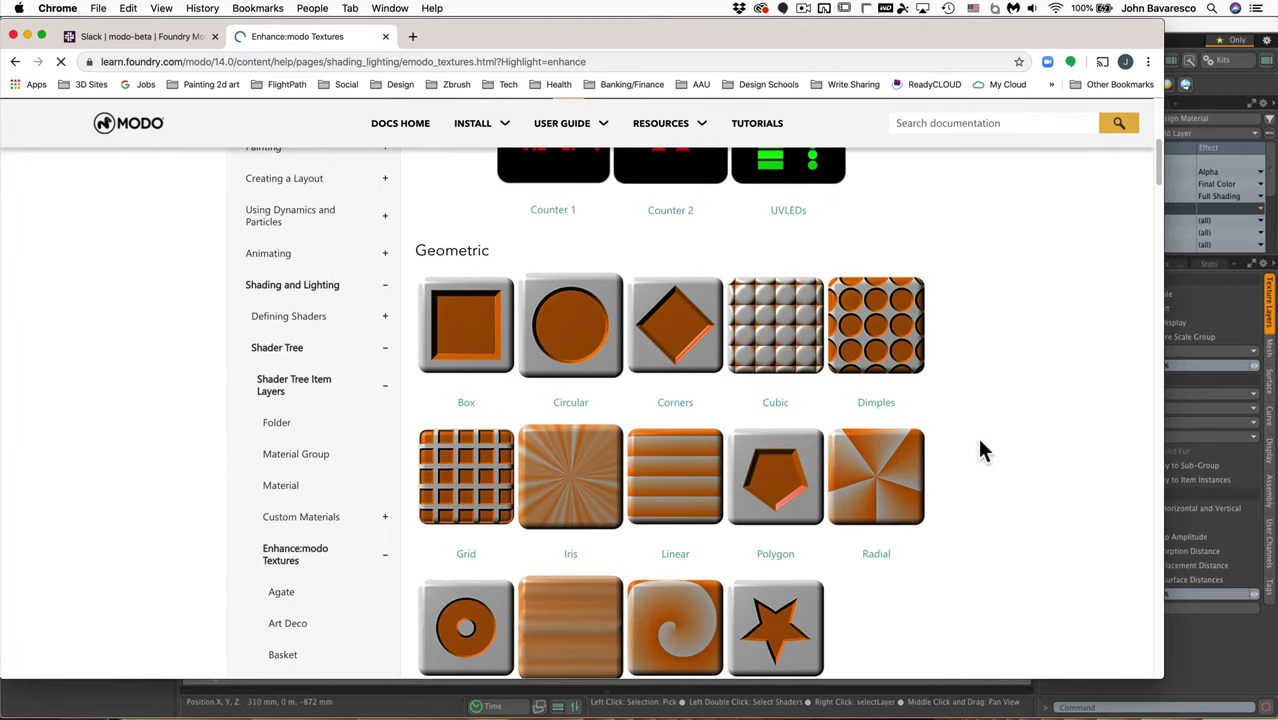
pyautogui.scroll(-11, 980, 445)
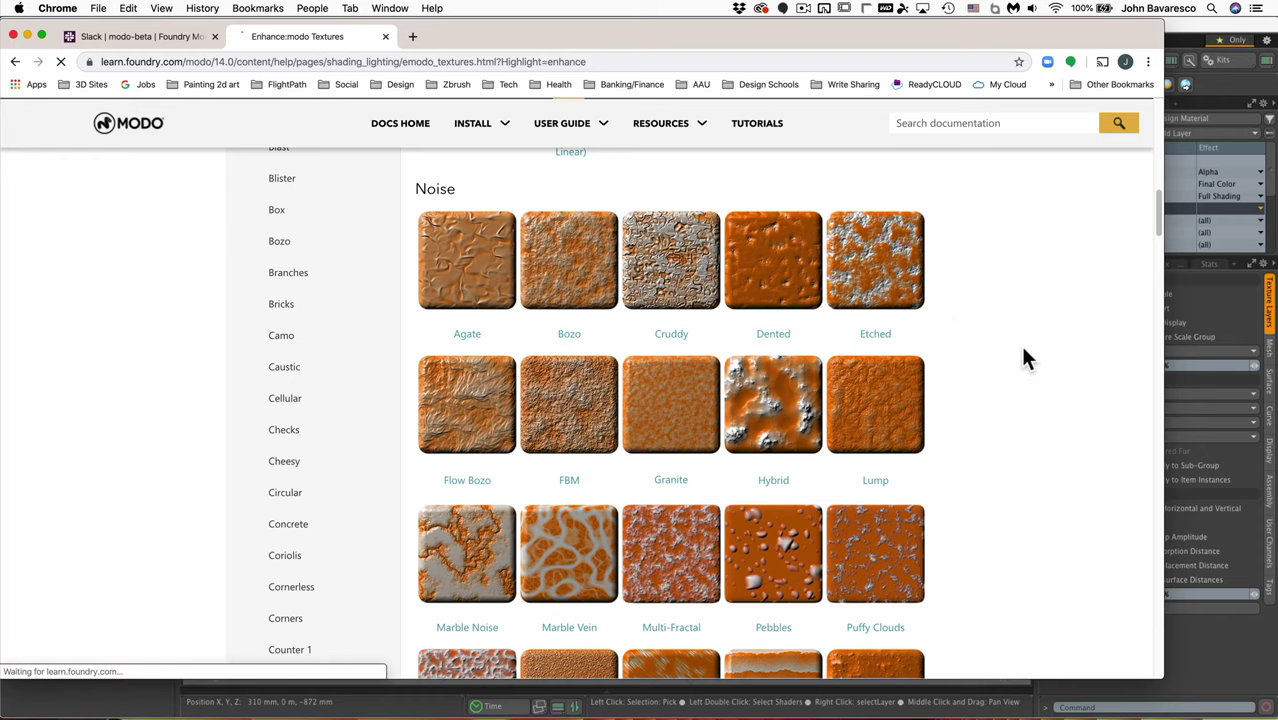
pyautogui.scroll(-1, 1023, 350)
pyautogui.scroll(-5, 1023, 350)
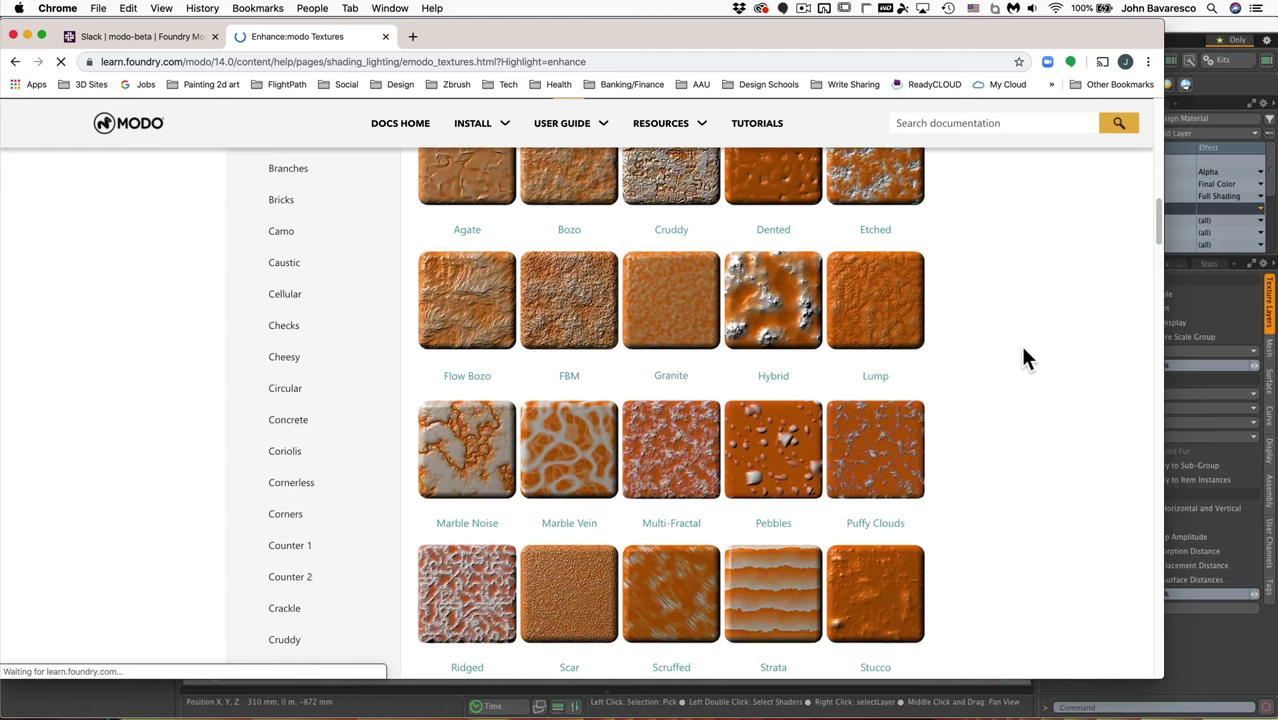
pyautogui.scroll(-8, 1023, 350)
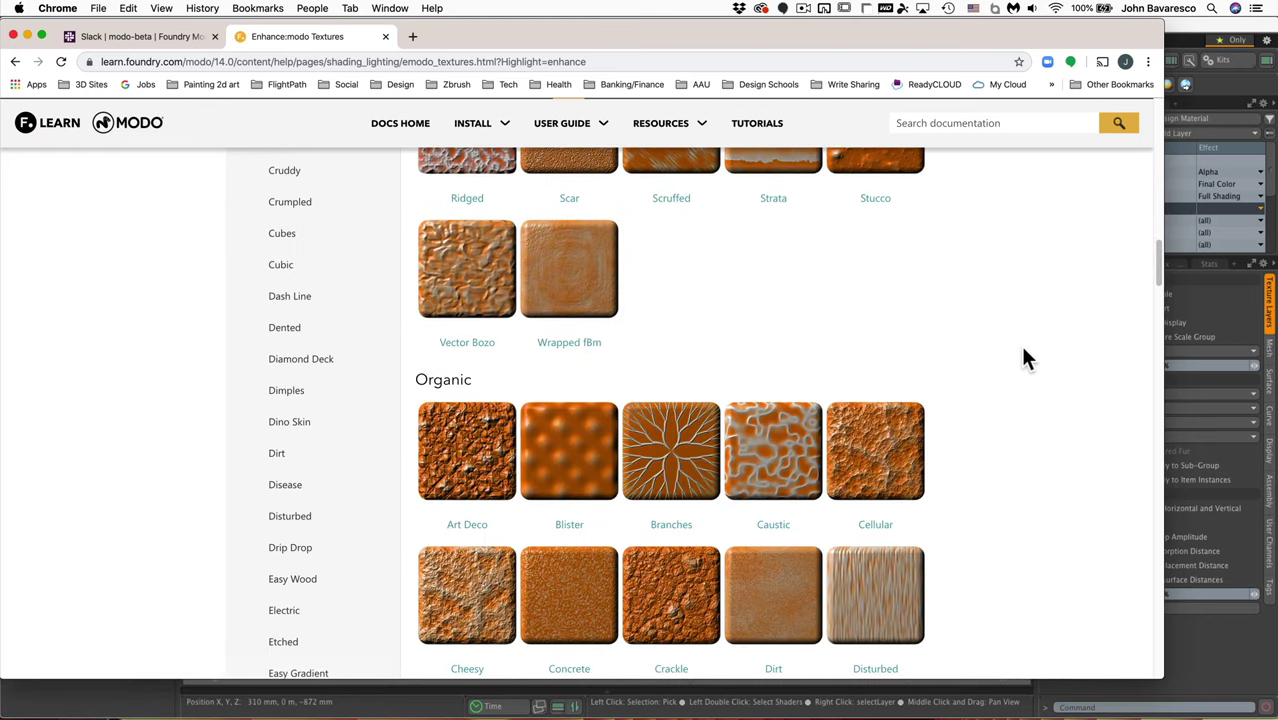
pyautogui.scroll(-4, 1023, 350)
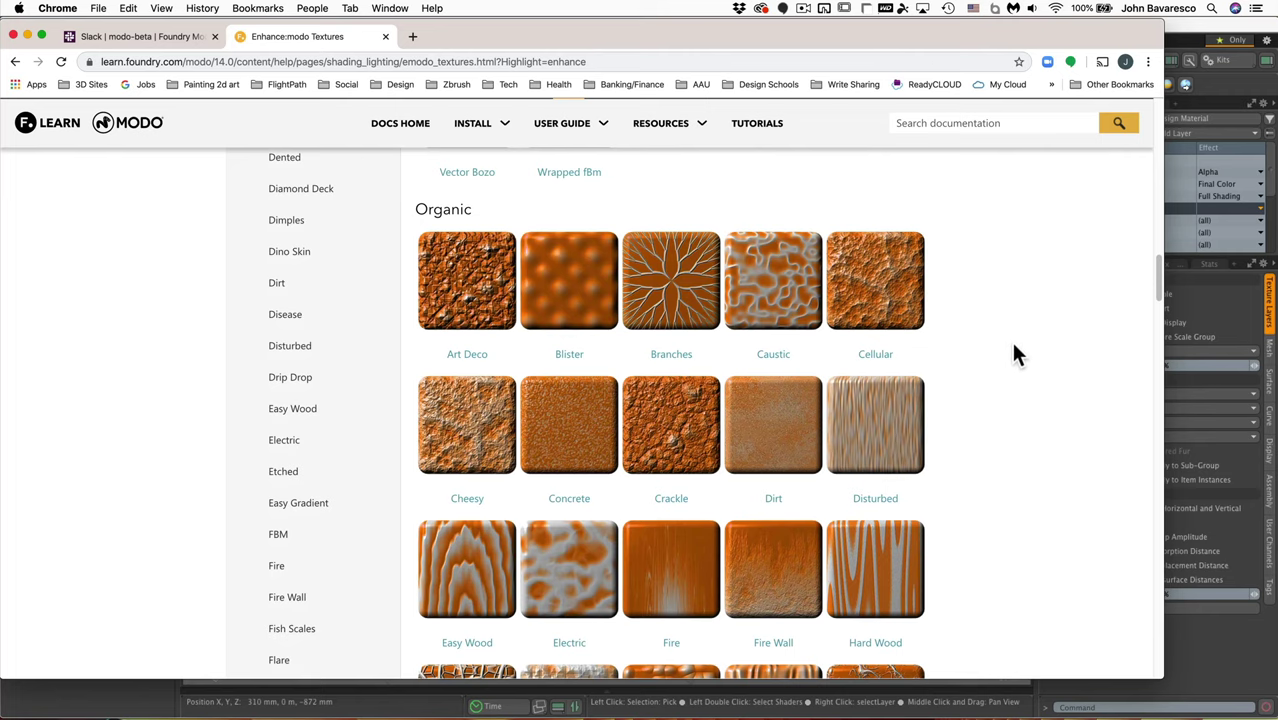
pyautogui.scroll(-1, 1013, 350)
# - Read the Disturbed texture page, then go back and open the Fish Scales page
pyautogui.click(293, 322)
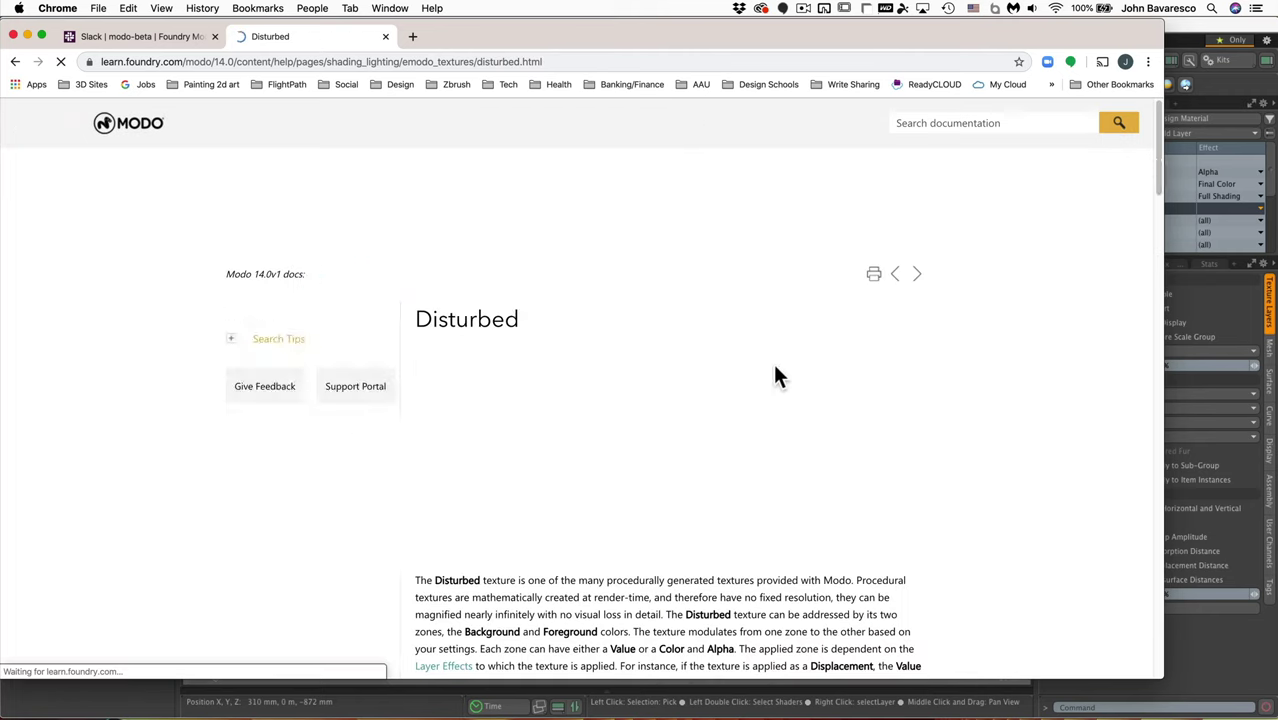
pyautogui.scroll(-5, 935, 397)
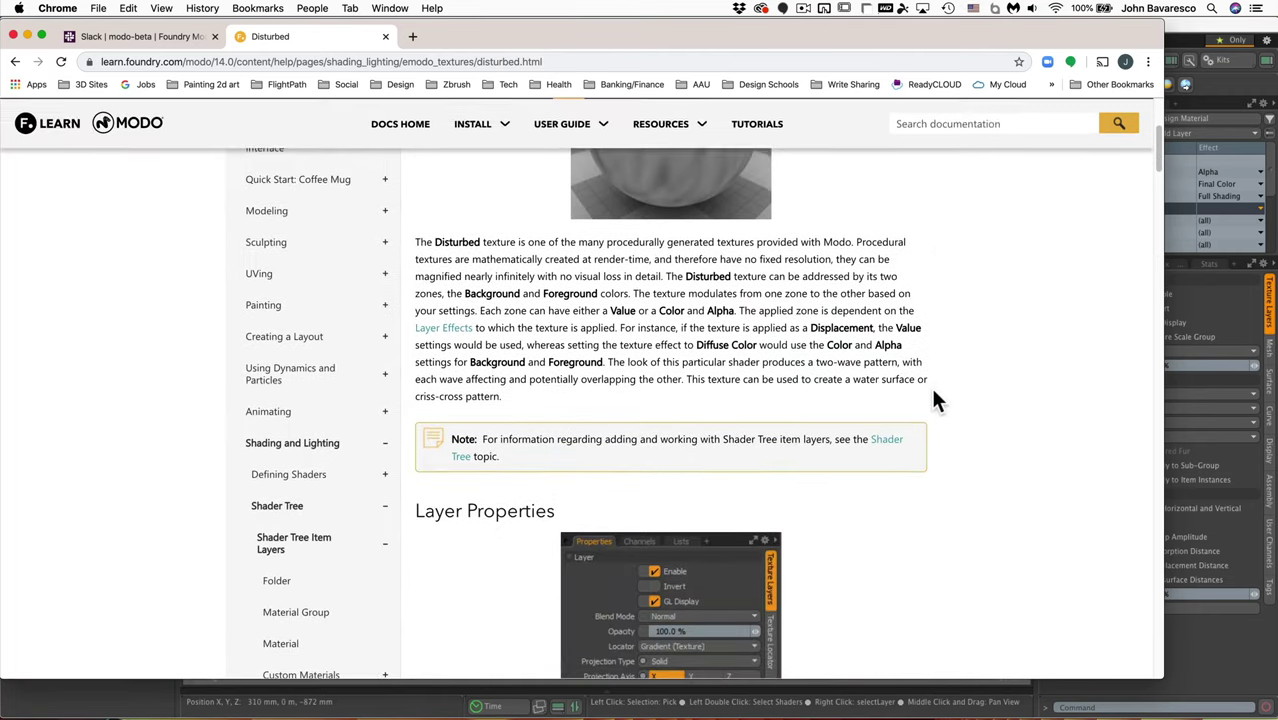
pyautogui.click(15, 61)
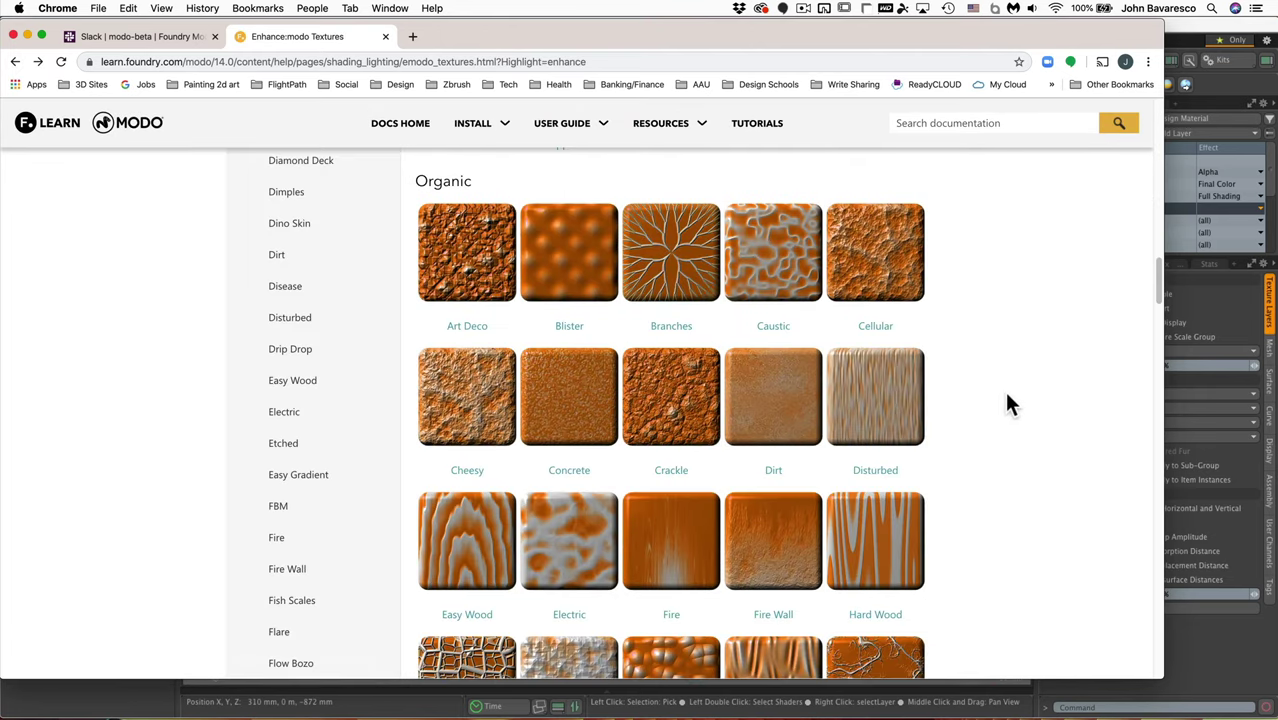
pyautogui.click(296, 602)
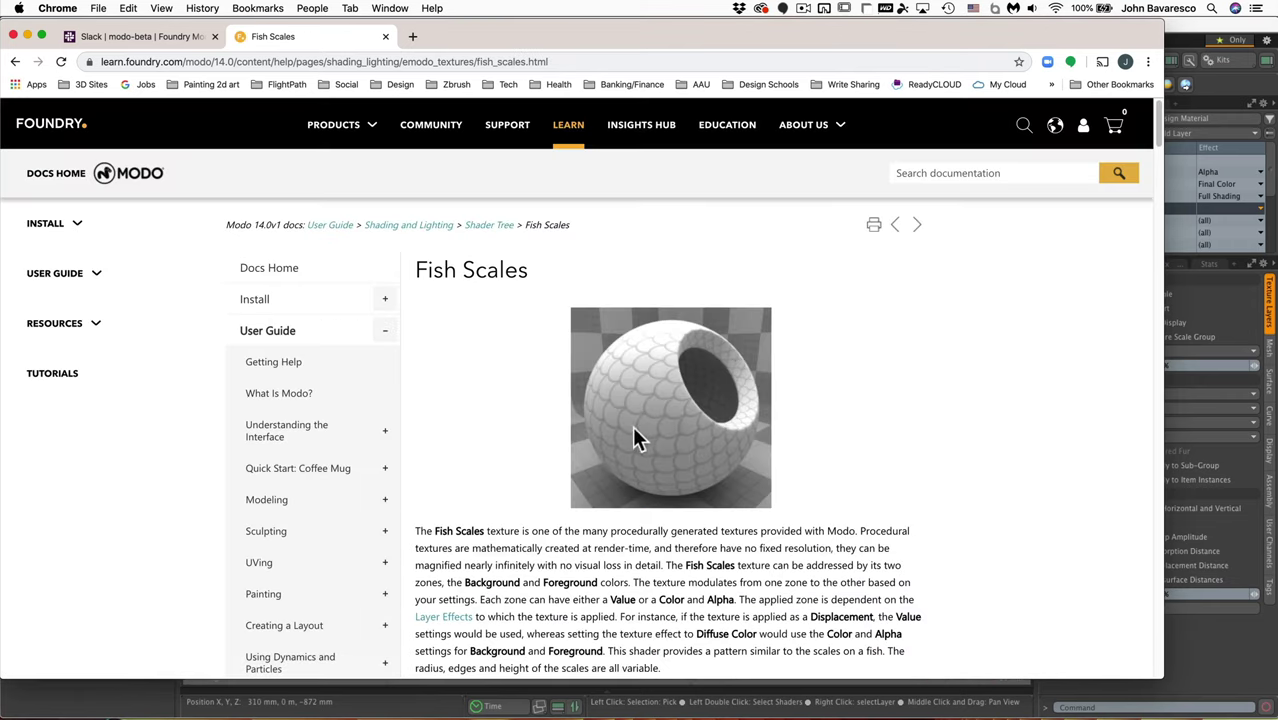
pyautogui.scroll(-3, 588, 431)
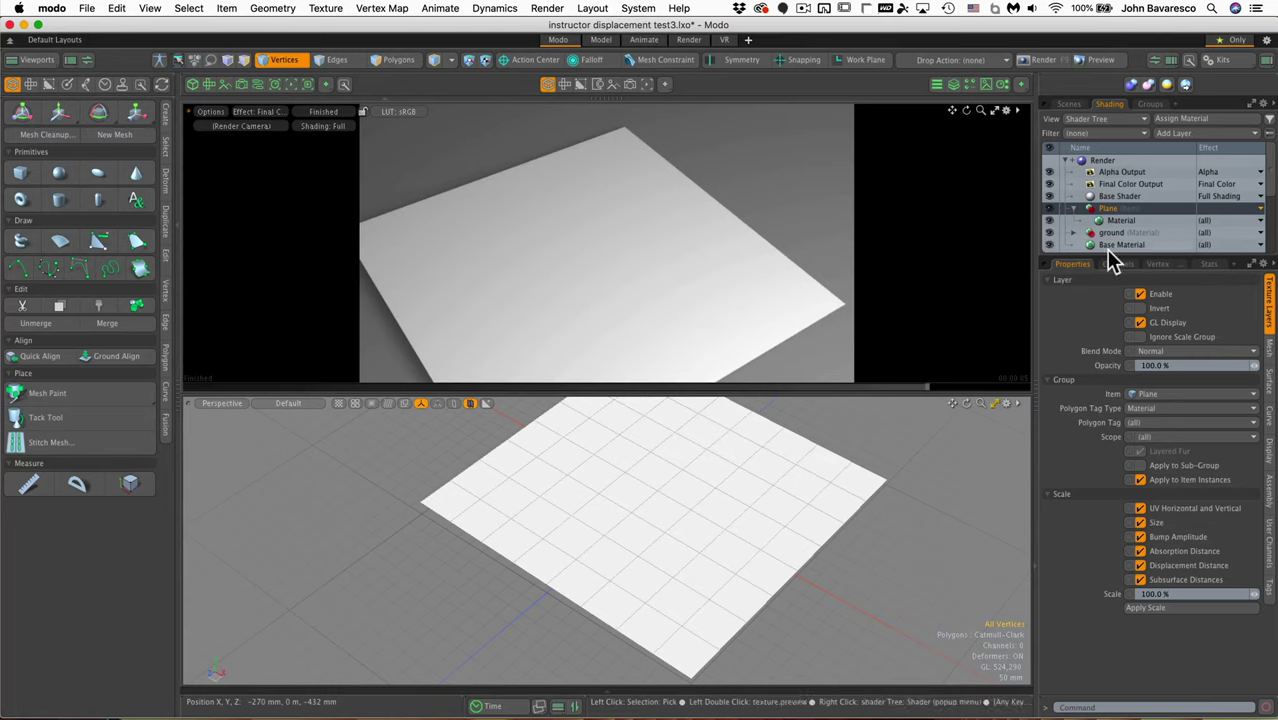
# - Add an Enhance:modo Tiles > Diamond Deck texture layer to the Plane group
pyautogui.click(1177, 135)
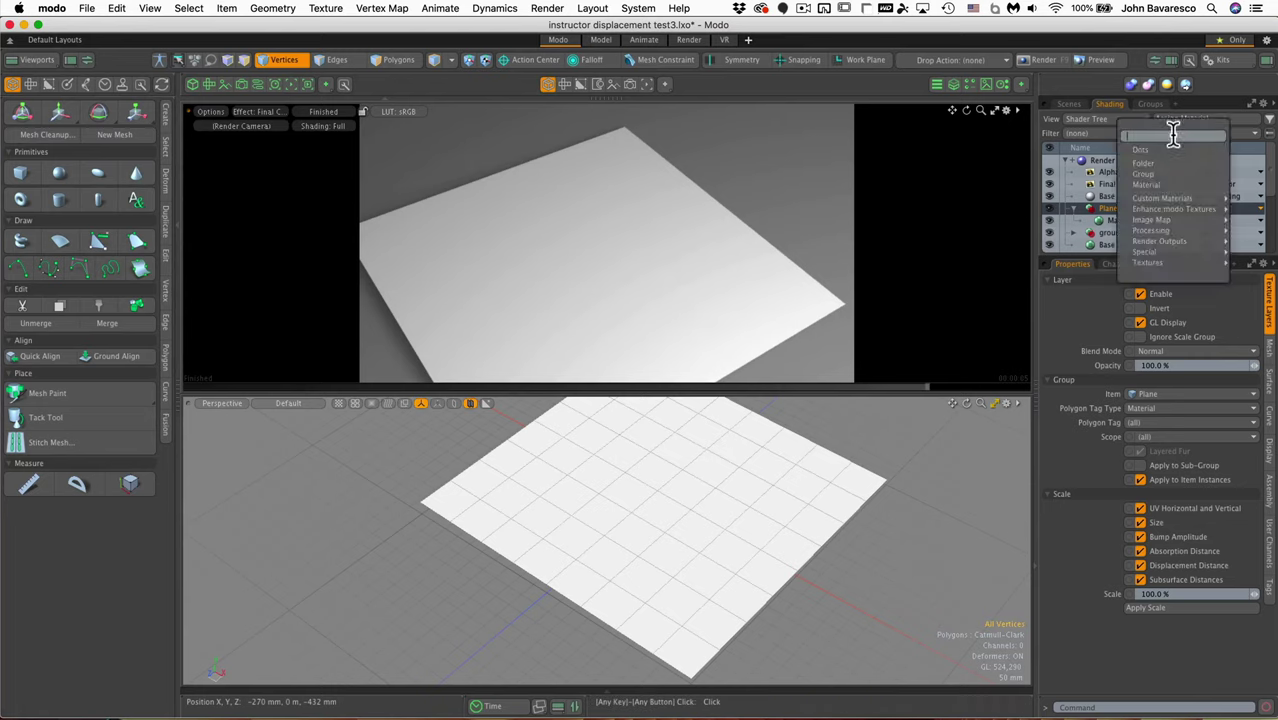
pyautogui.moveTo(1172, 208)
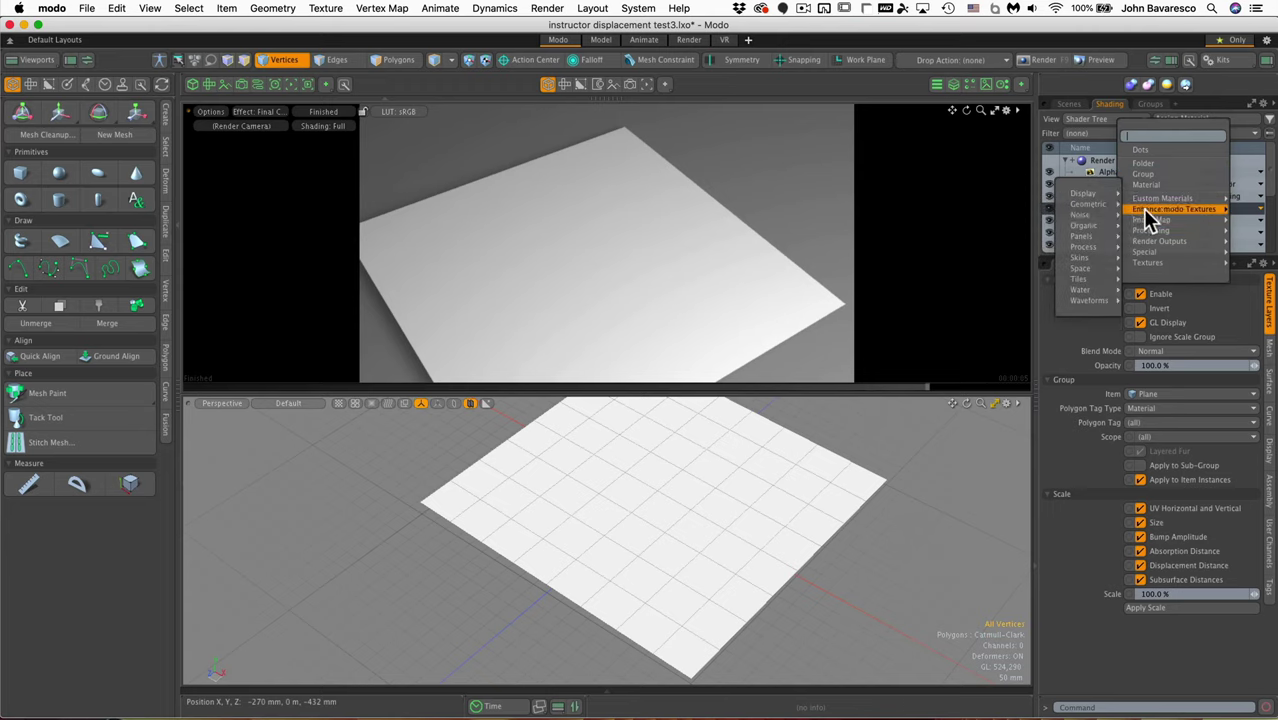
pyautogui.moveTo(1088, 226)
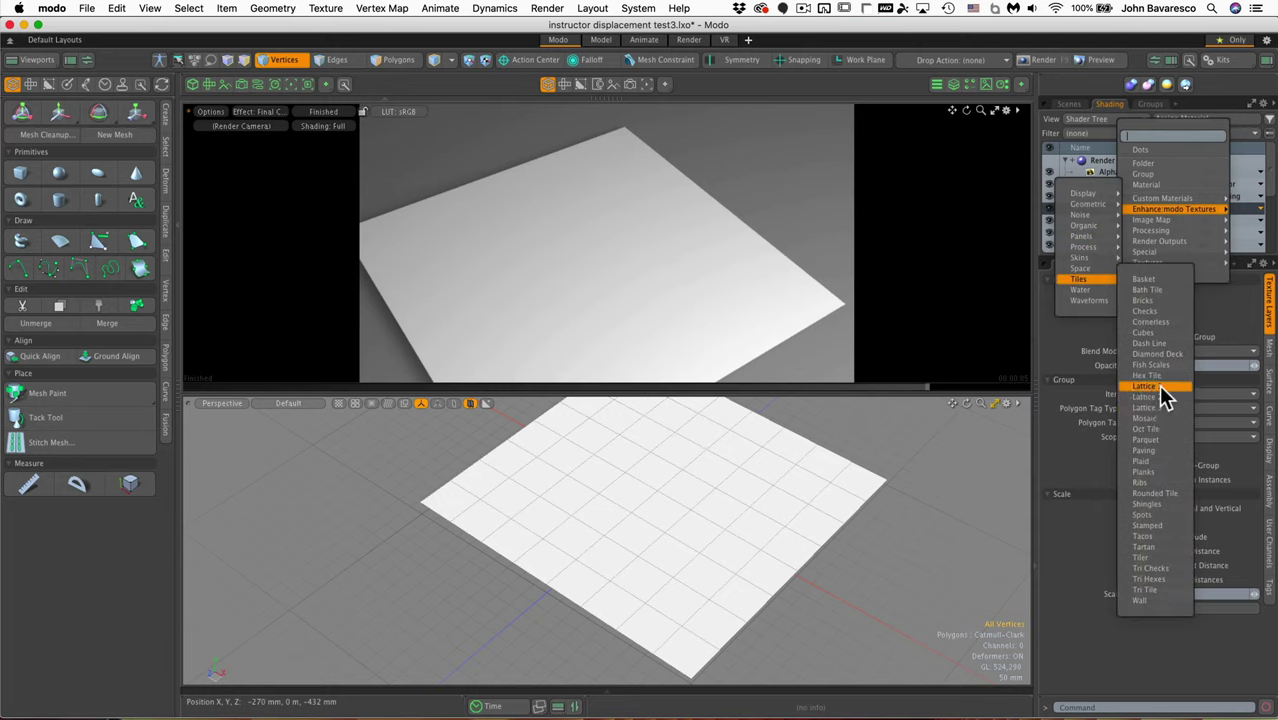
pyautogui.click(1160, 356)
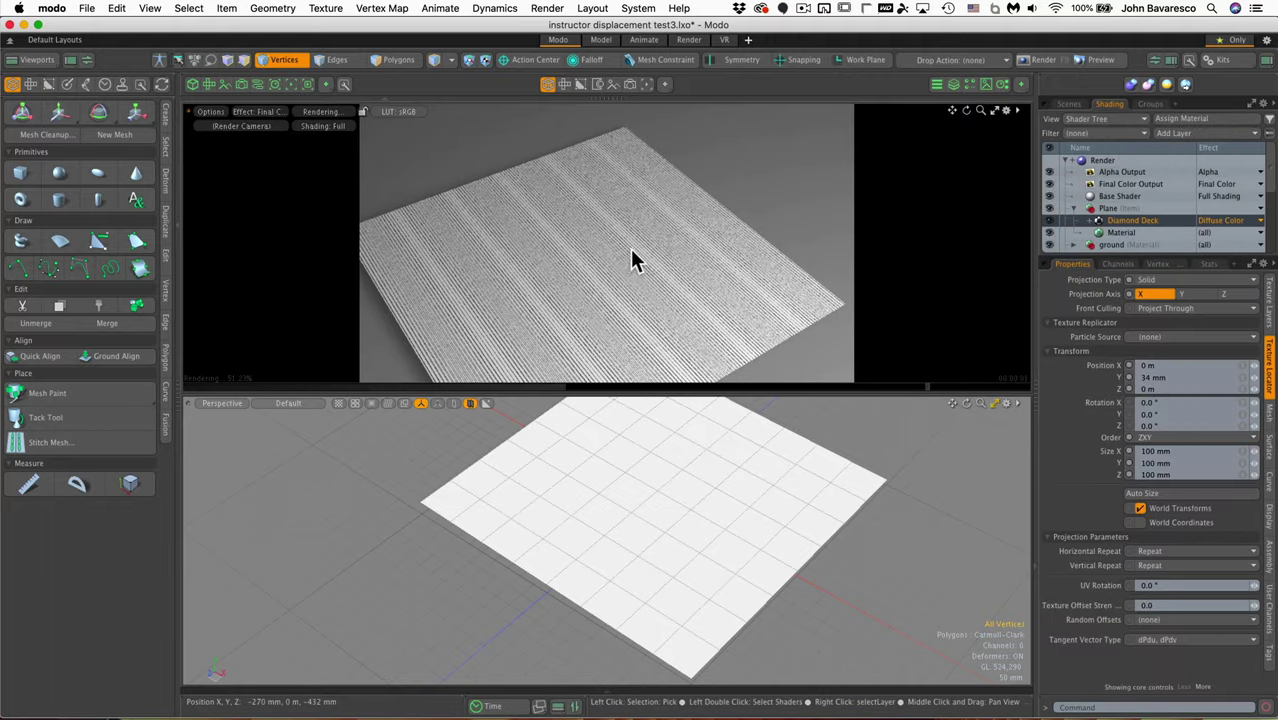
# - Set the Diamond Deck projection to UV Map using the Texture UV map
pyautogui.keyDown('alt'); pyautogui.moveTo(650, 283); pyautogui.dragTo(807, 322); pyautogui.keyUp('alt')
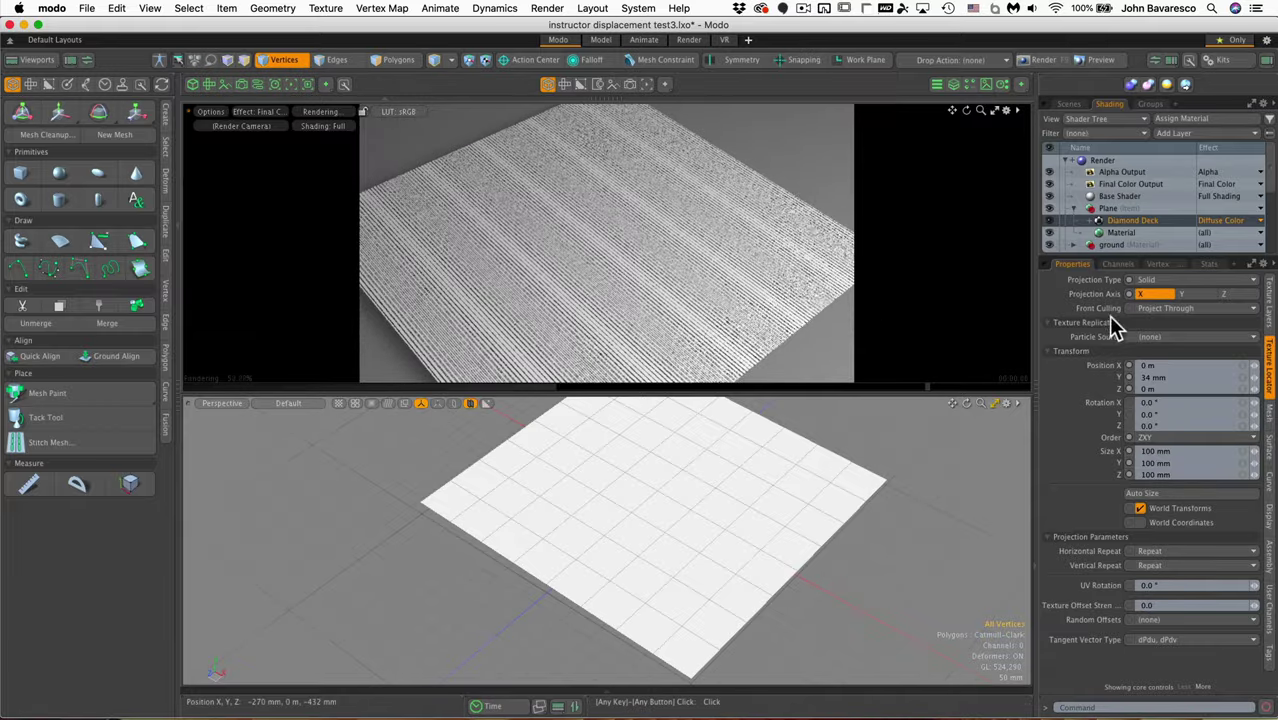
pyautogui.click(1166, 279)
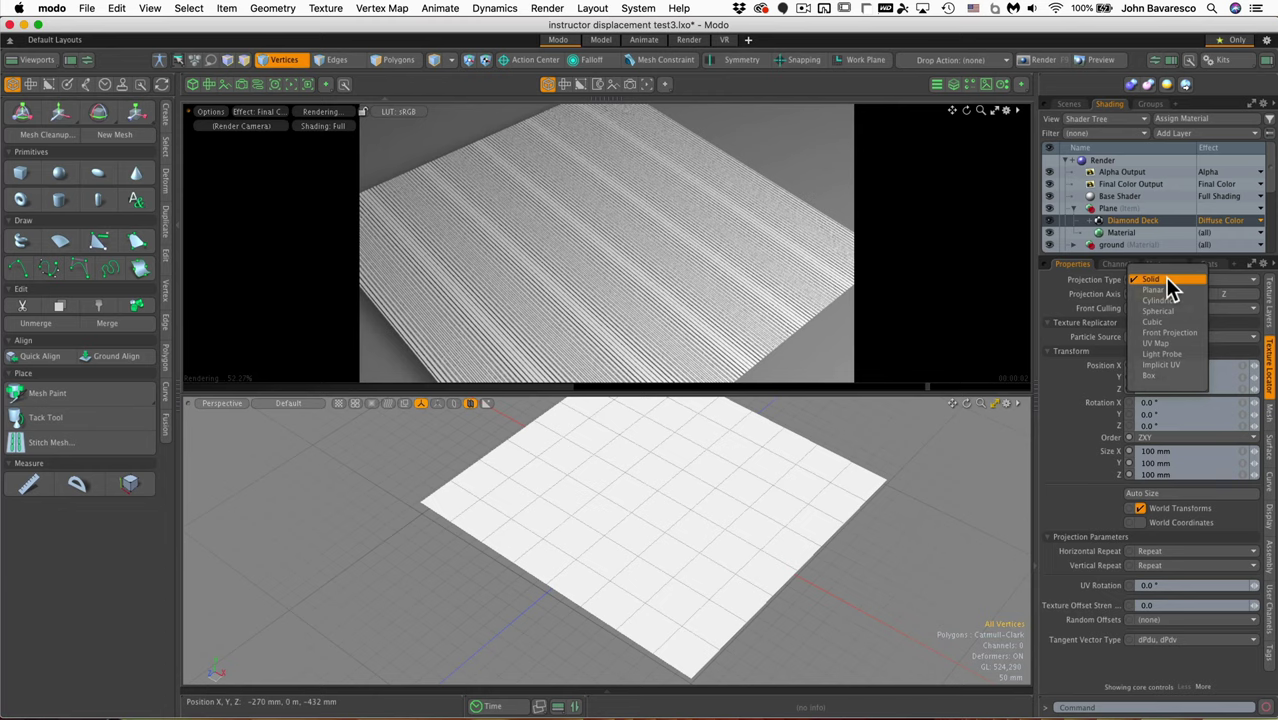
pyautogui.click(1166, 343)
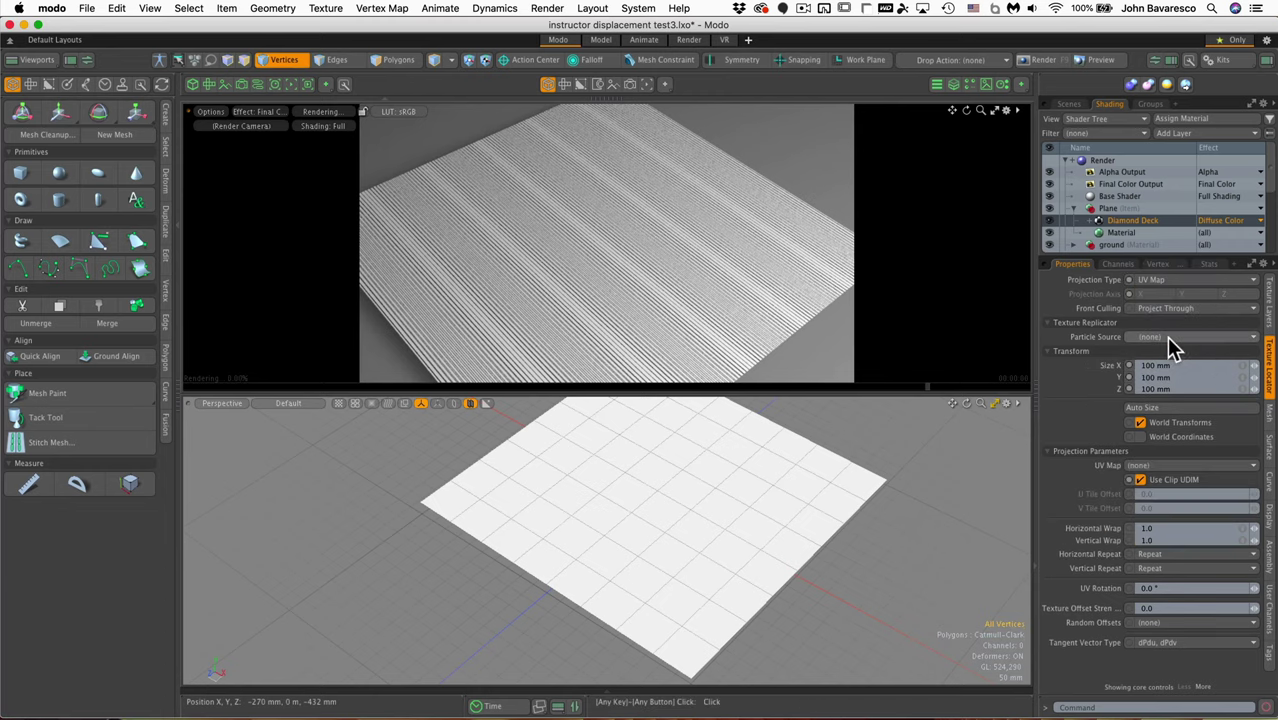
pyautogui.click(1170, 468)
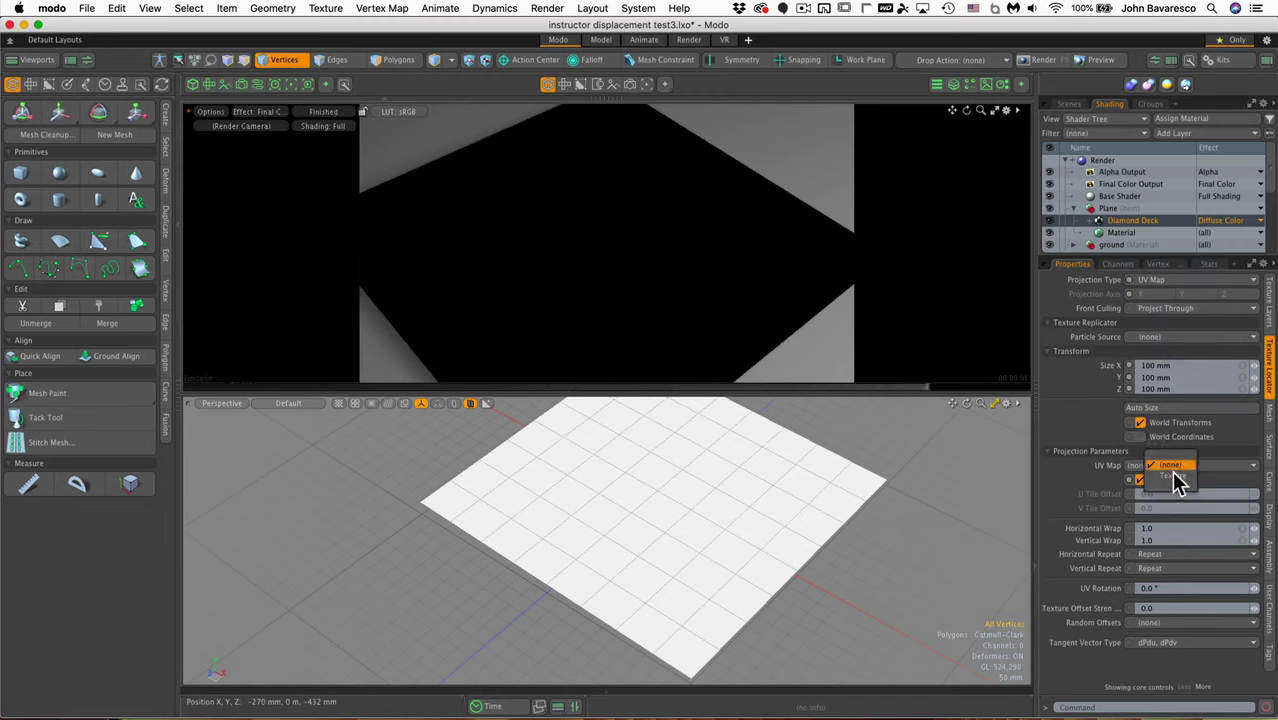
pyautogui.click(1173, 480)
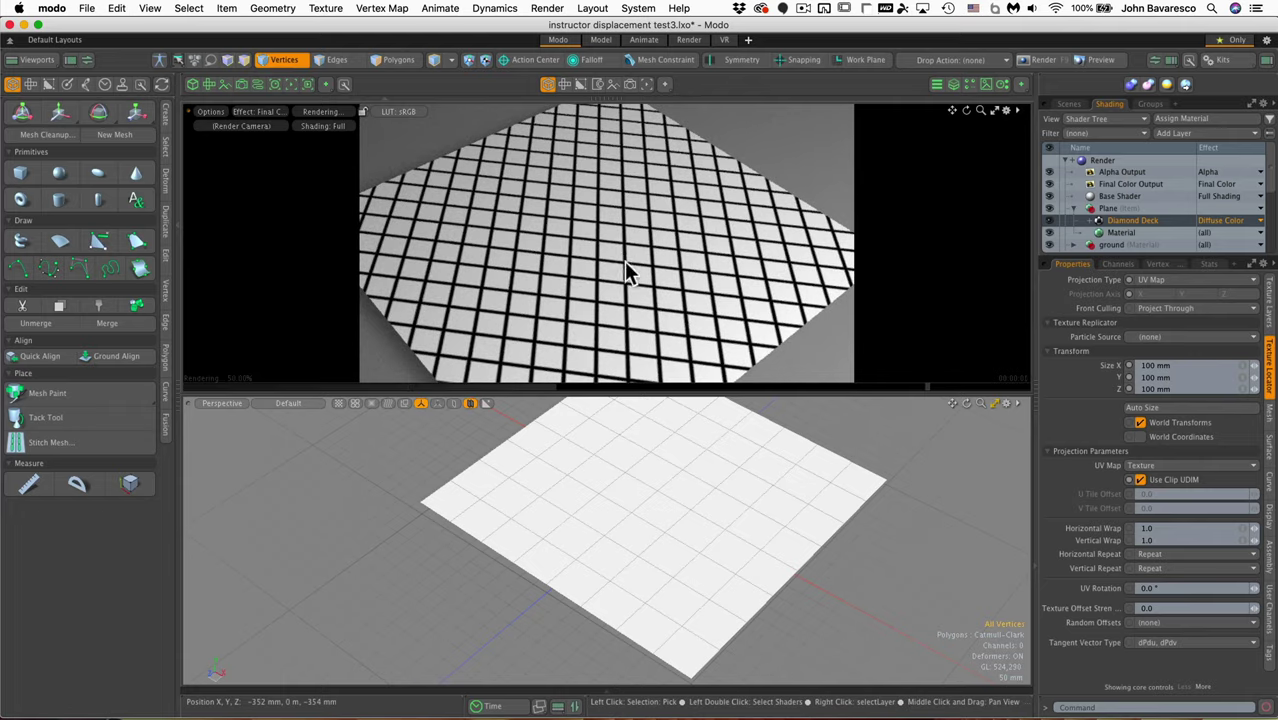
pyautogui.keyDown('alt'); pyautogui.moveTo(679, 265); pyautogui.dragTo(731, 337); pyautogui.keyUp('alt')
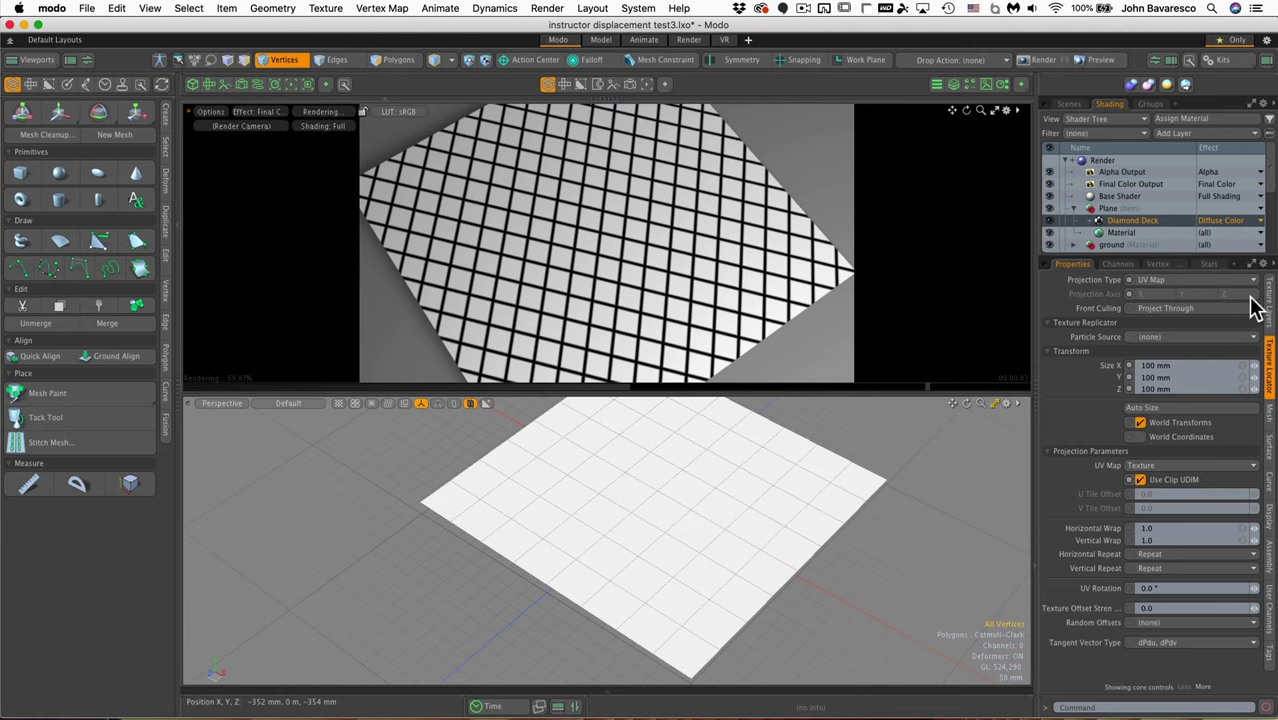
# - Set Diamond Deck to 13 U repeats and 20 V repeats, keeping 40% grout width
pyautogui.click(1271, 320)
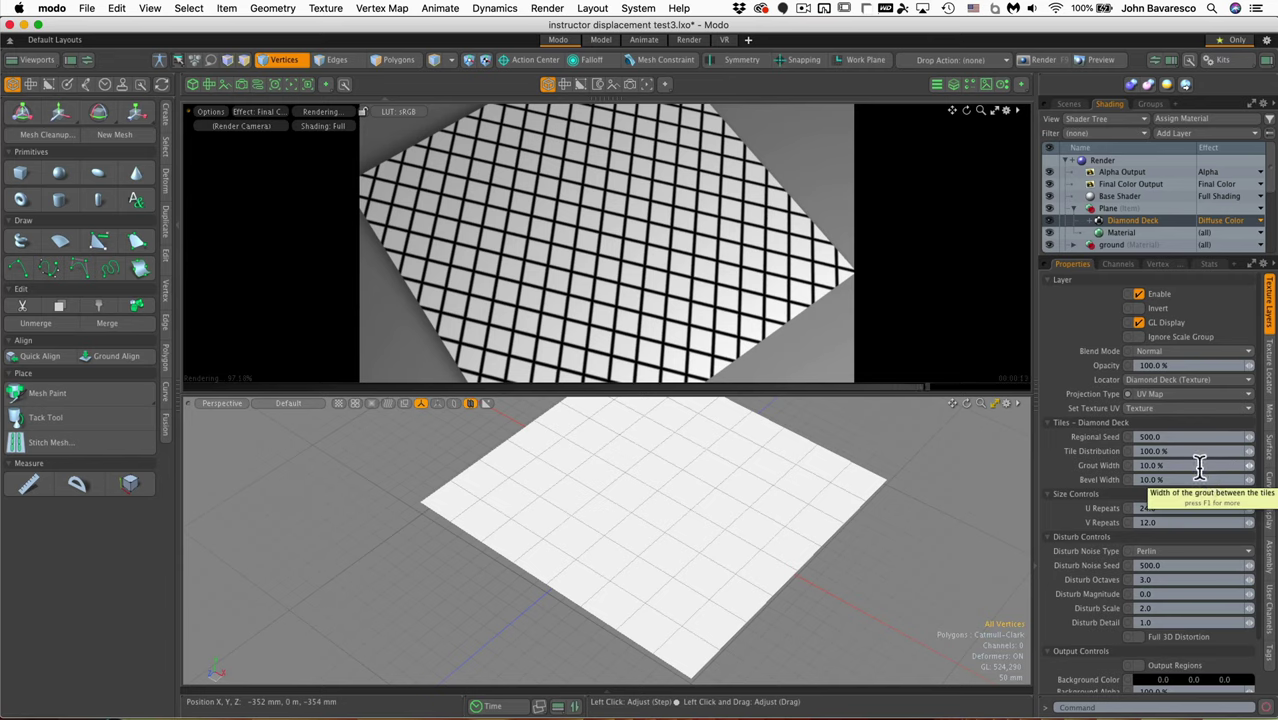
pyautogui.click(1199, 467)
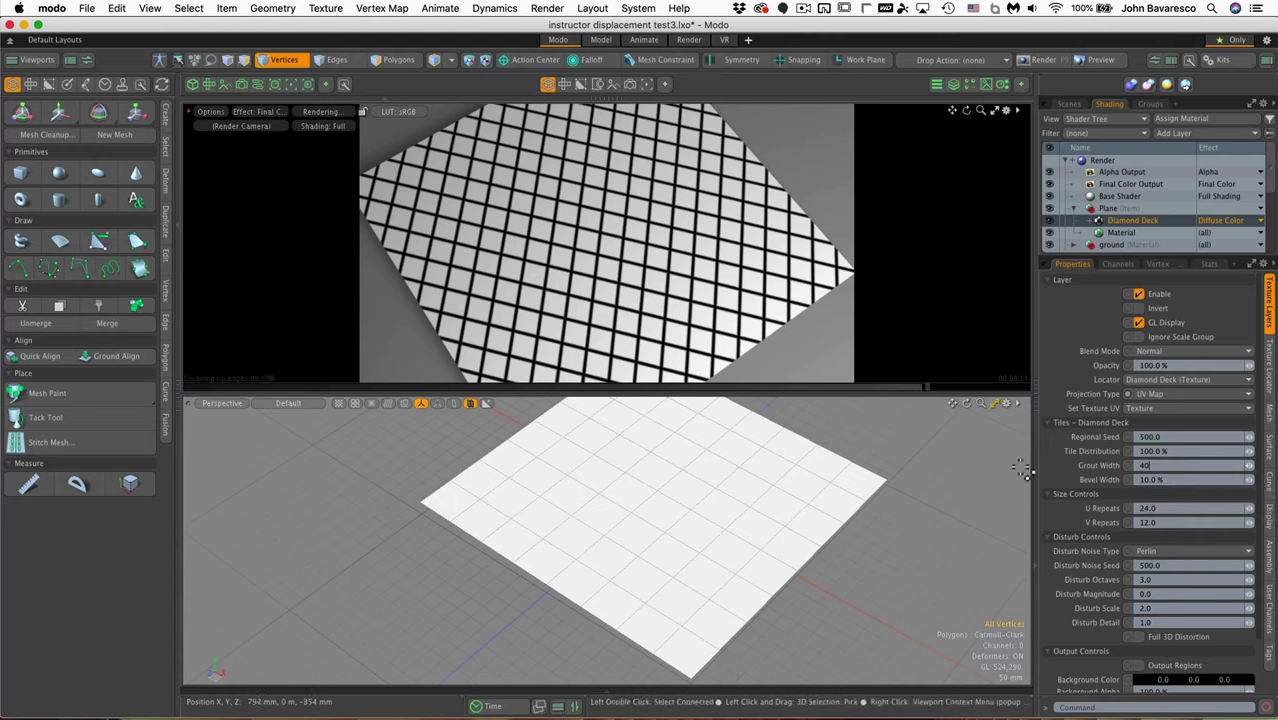
pyautogui.press('Tab')
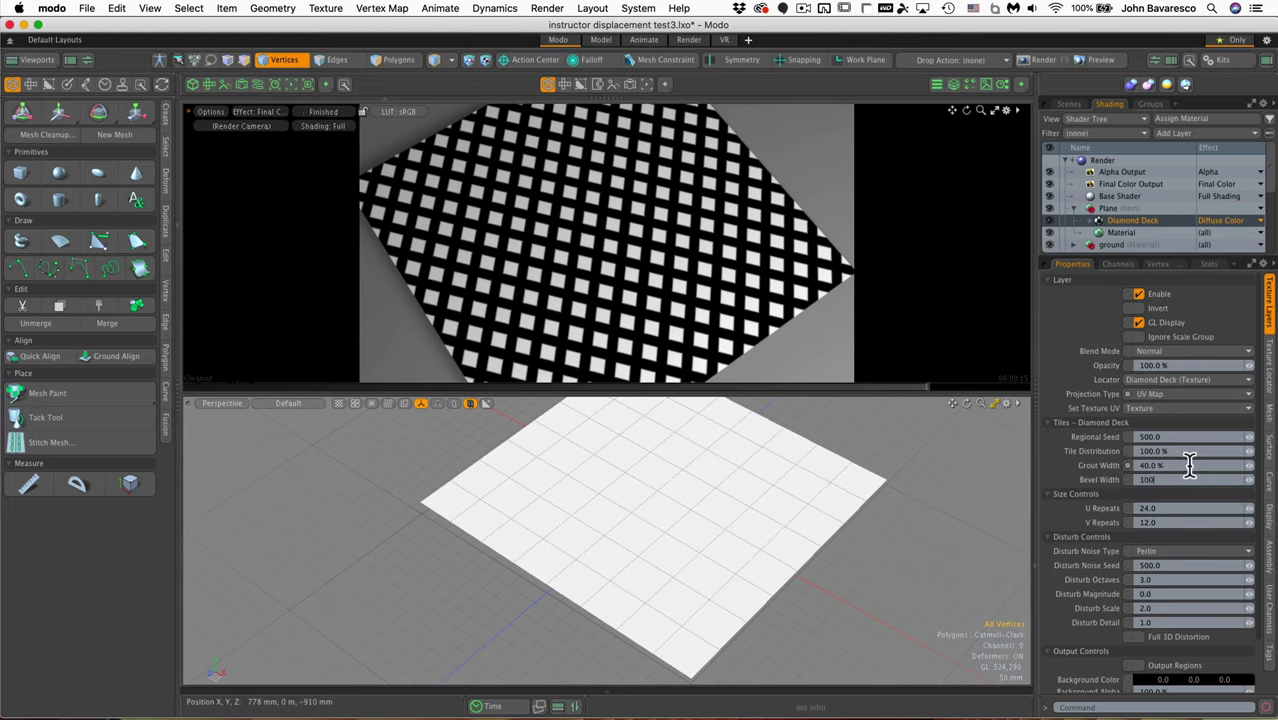
pyautogui.press('Tab')
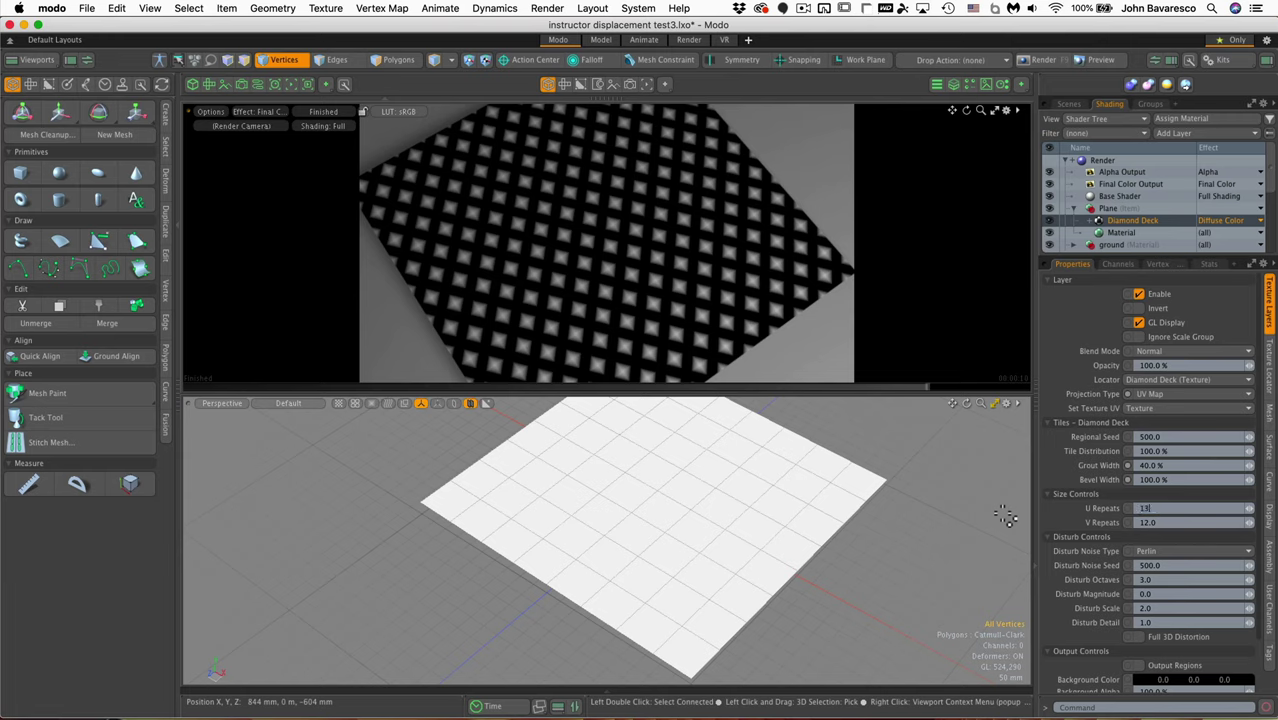
pyautogui.press('Tab')
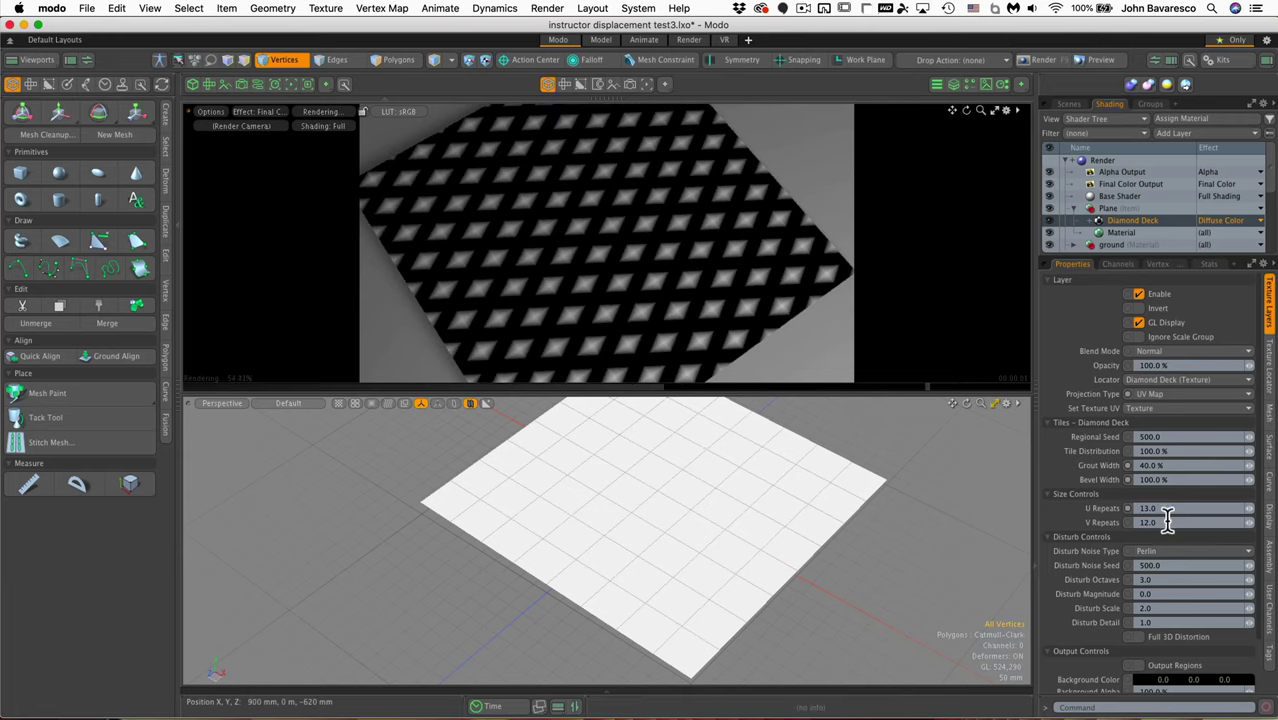
pyautogui.write('2')
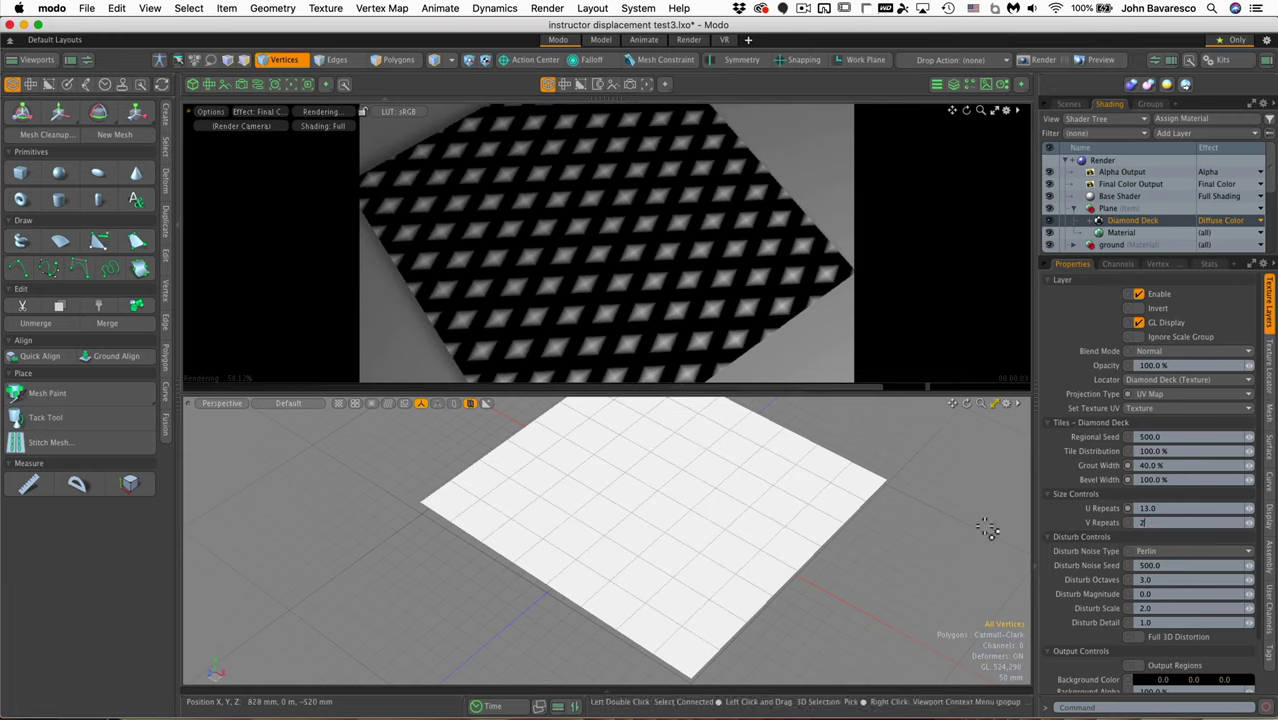
pyautogui.write('0')
pyautogui.press('Return')
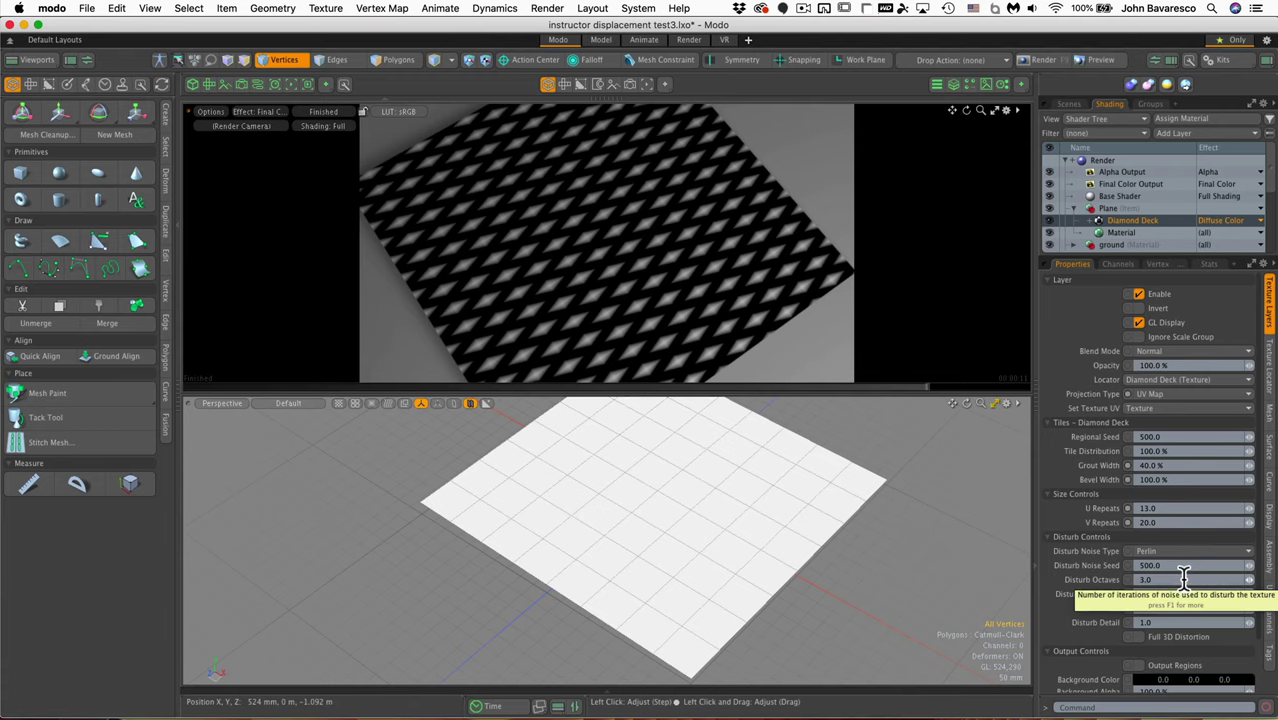
# - Set the Diamond Deck Disturb Octaves to 5.5 and Disturb Magnitude to 2.0
pyautogui.click(1183, 579)
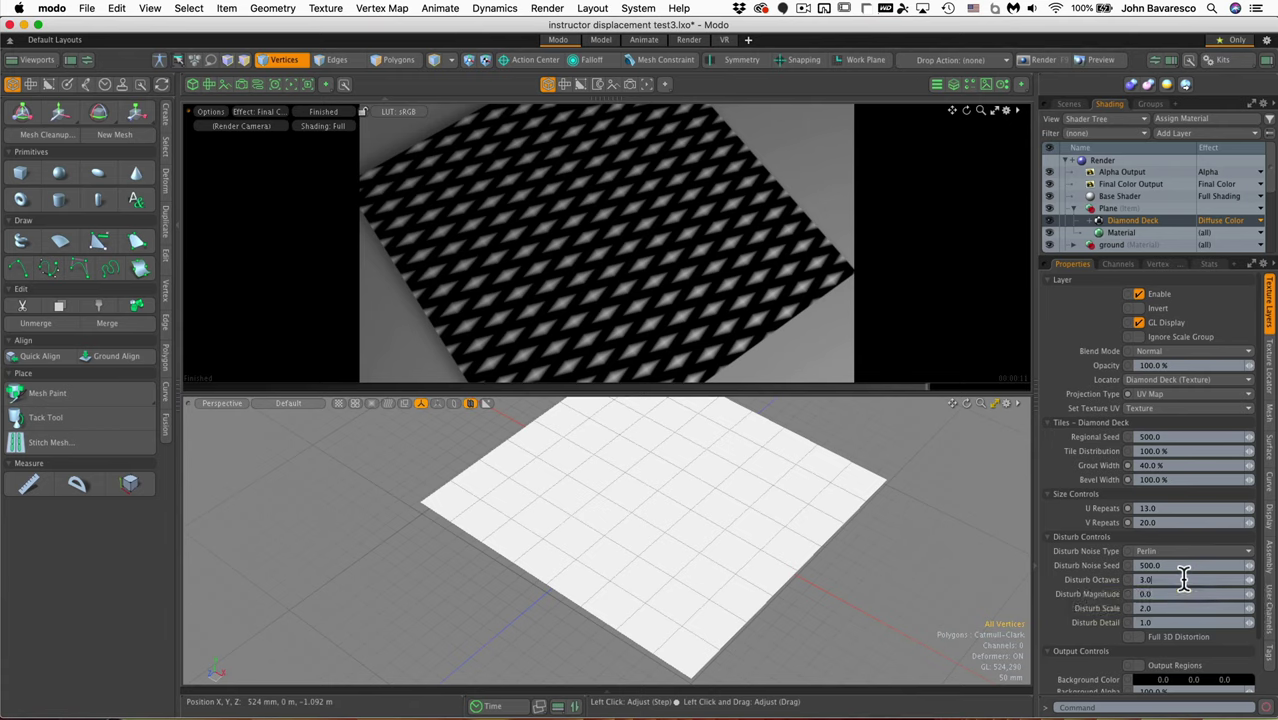
pyautogui.click(1050, 585)
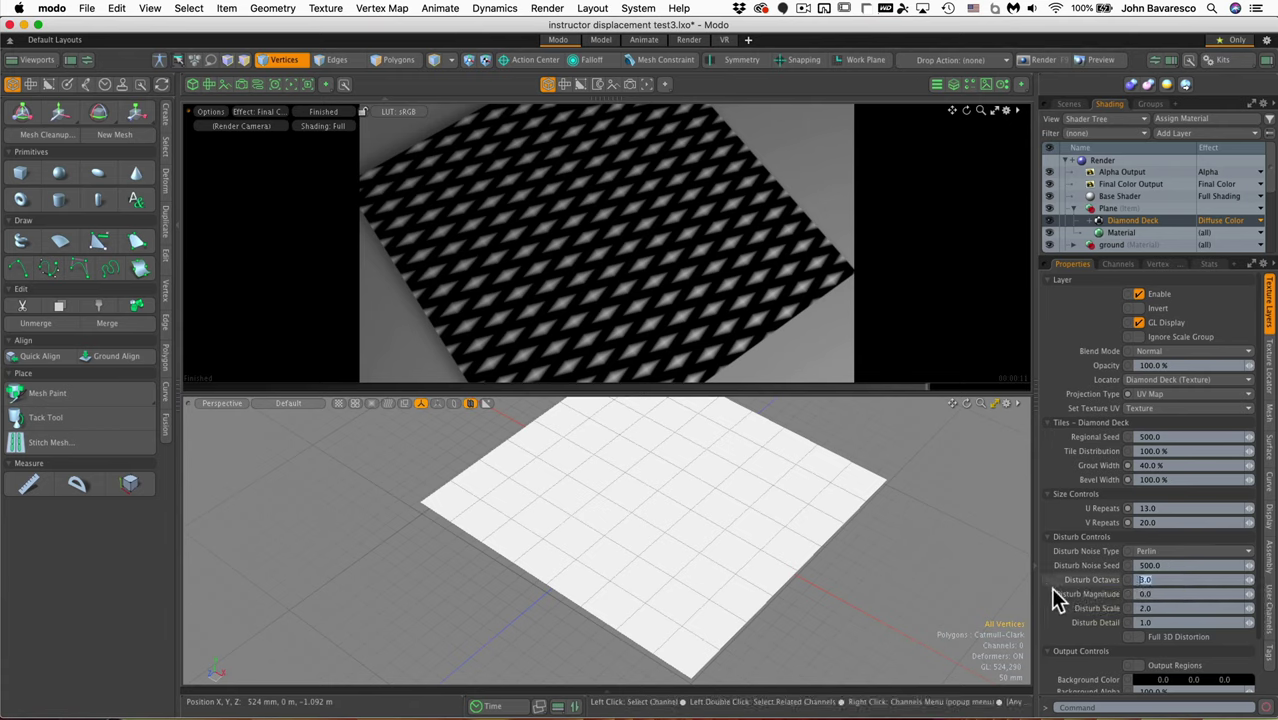
pyautogui.write('5.5')
pyautogui.press('Return')
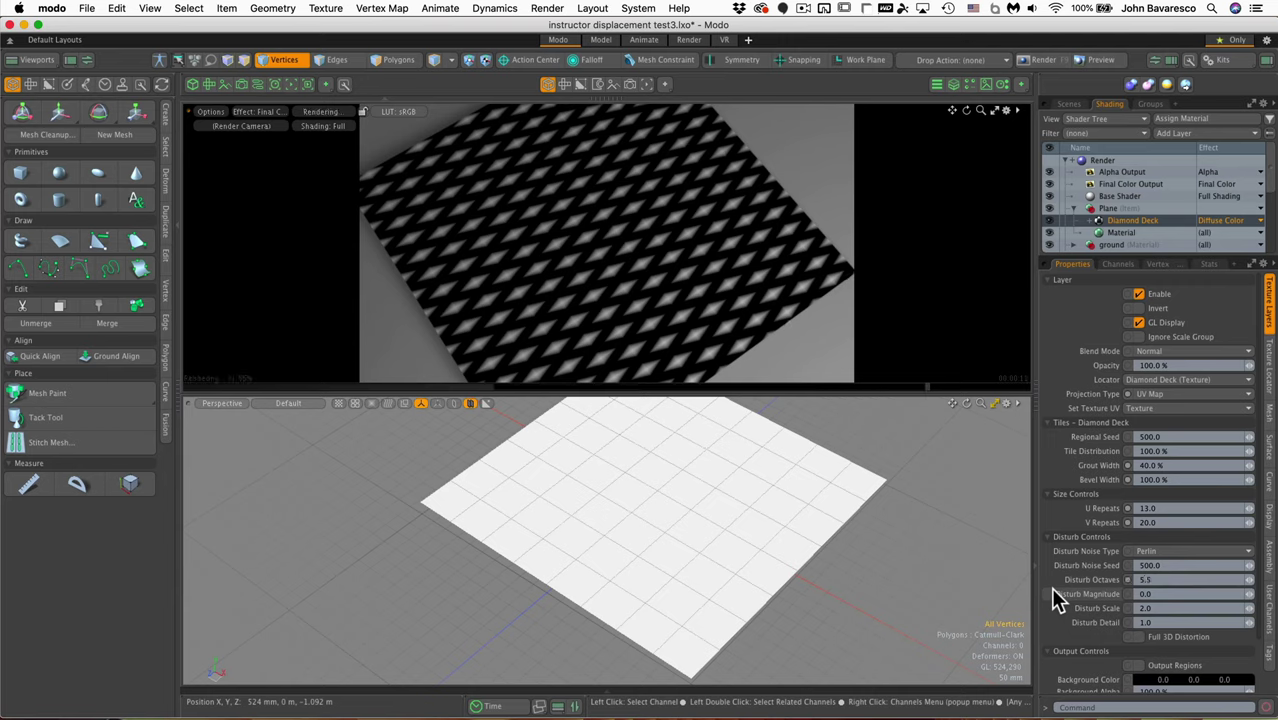
pyautogui.click(1175, 593)
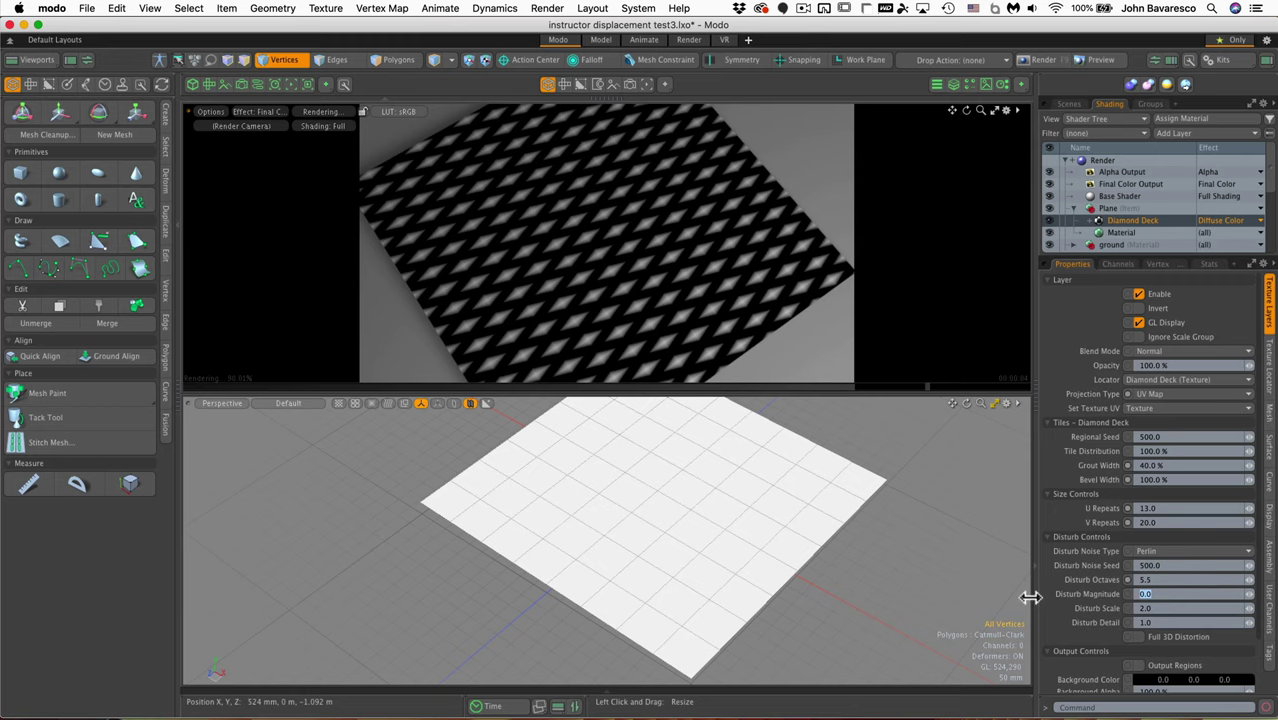
pyautogui.write('1')
pyautogui.press('Return')
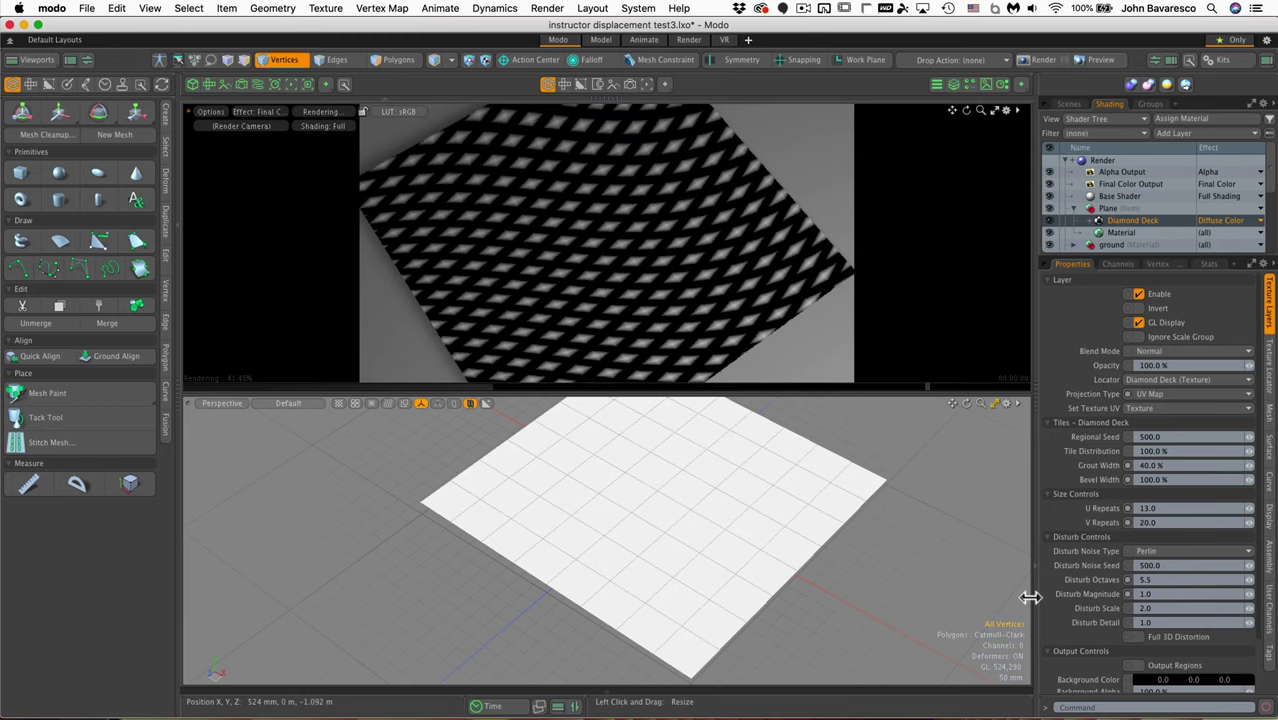
pyautogui.click(1147, 593)
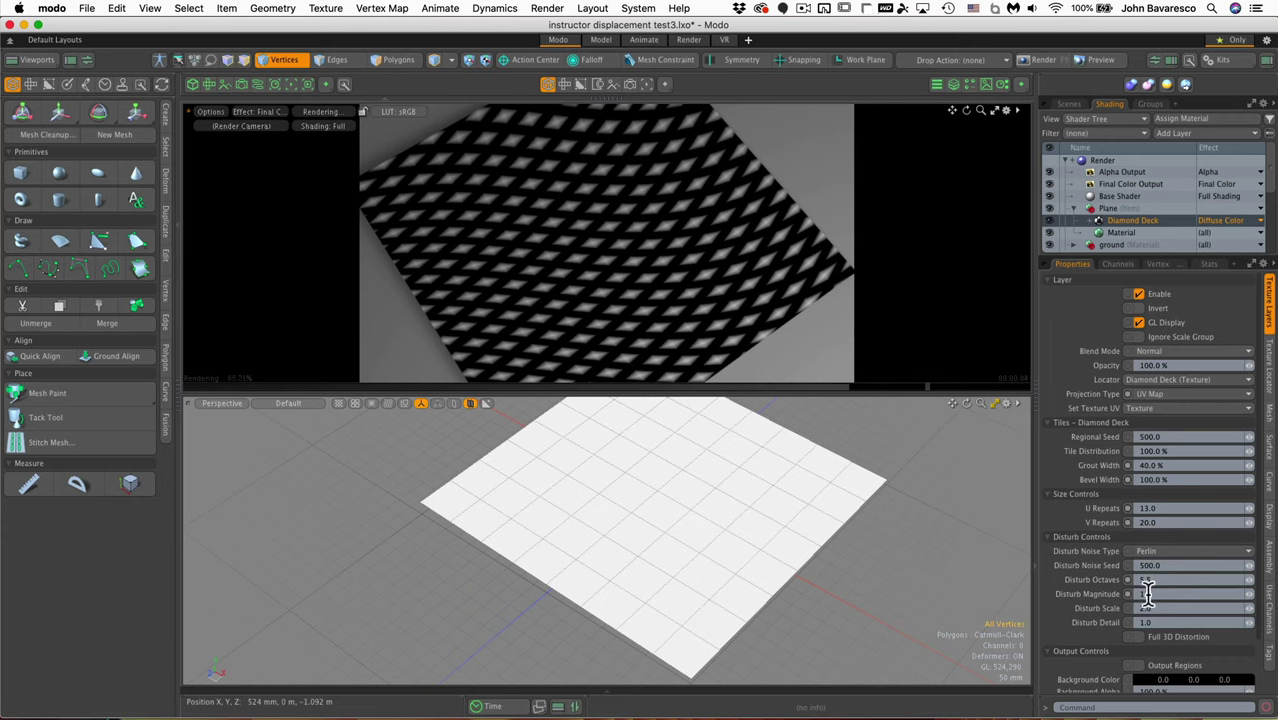
pyautogui.write('2')
pyautogui.press('Return')
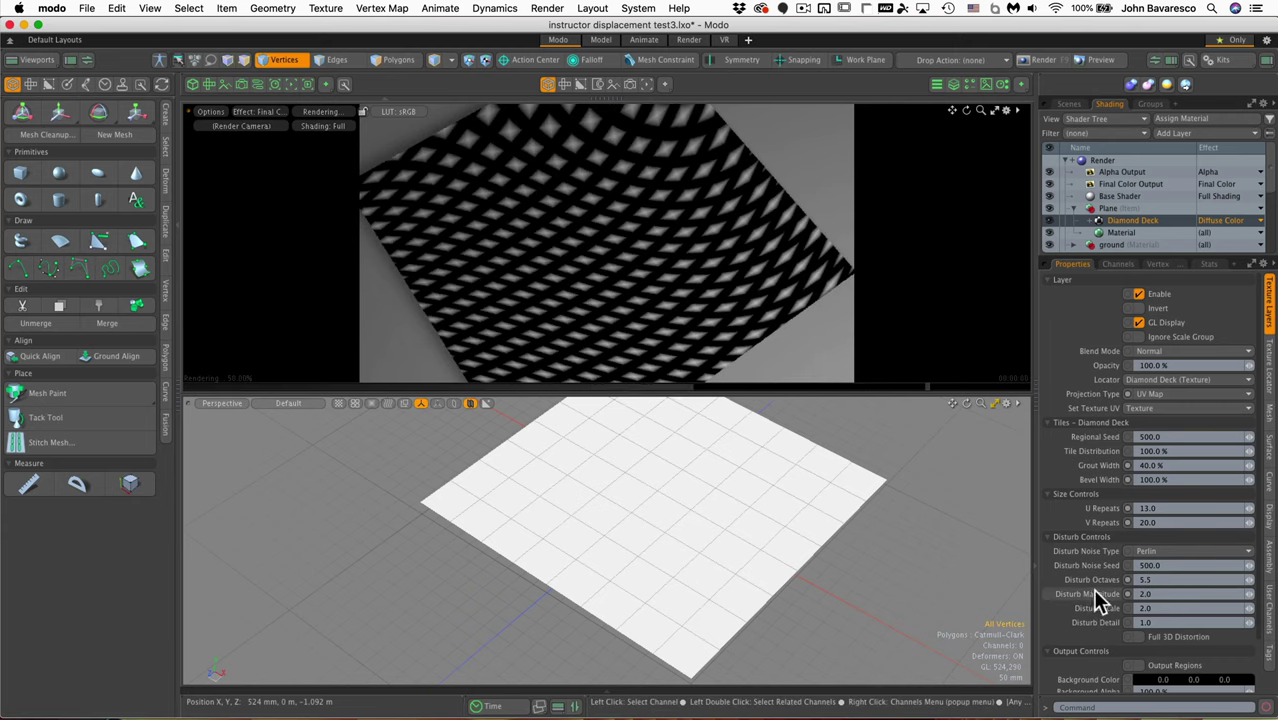
# - Set Disturb Scale to 0.75 and Detail to 1.37, then tilt the render preview more steeply
pyautogui.click(1160, 607)
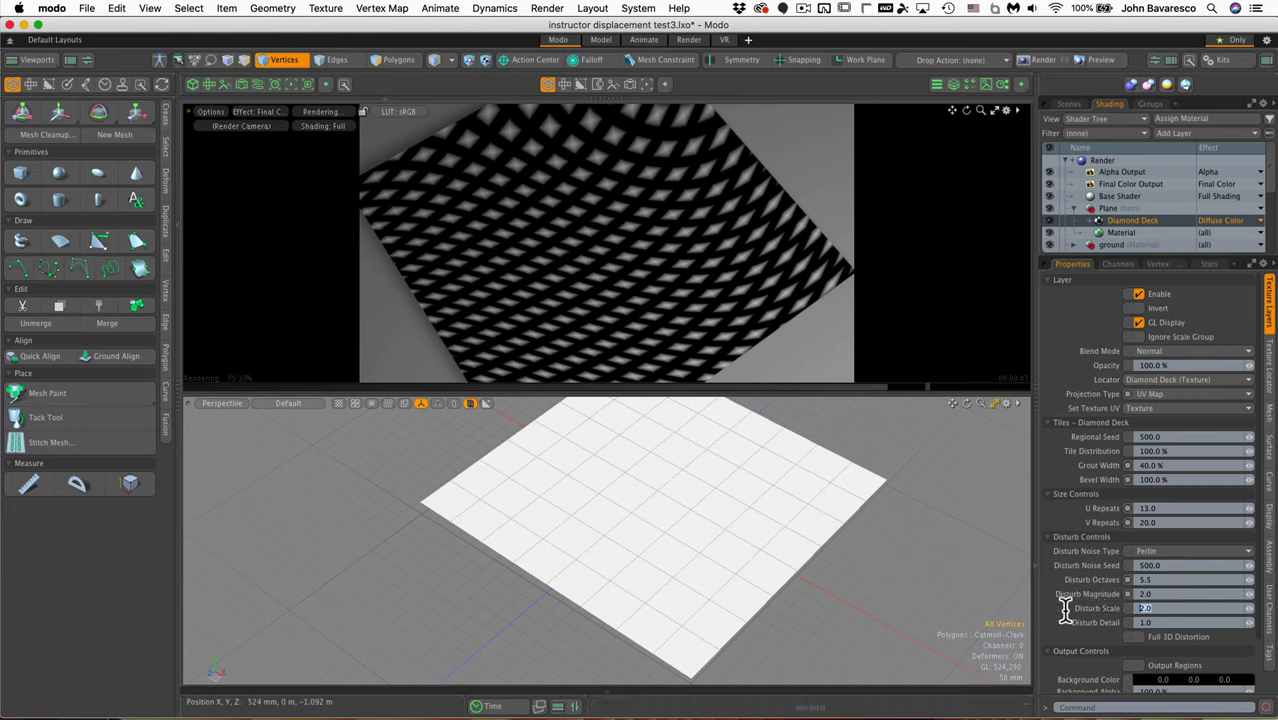
pyautogui.write('.75')
pyautogui.press('Return')
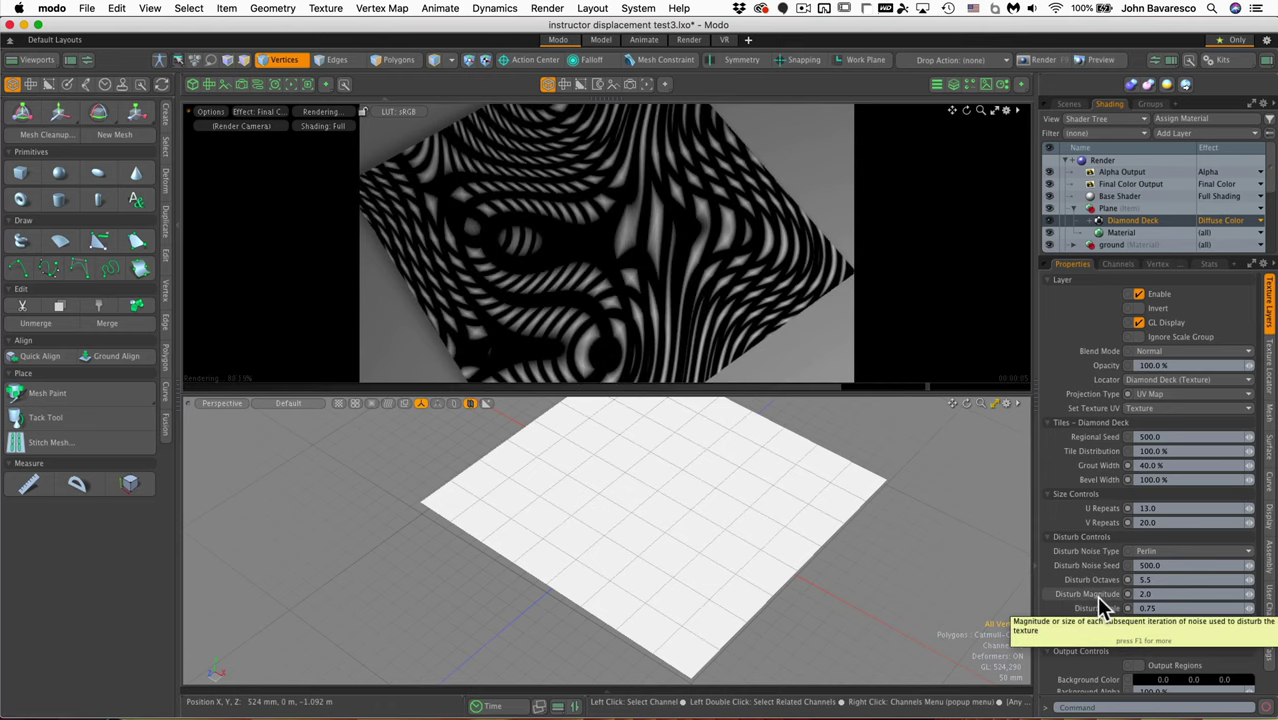
pyautogui.click(1160, 622)
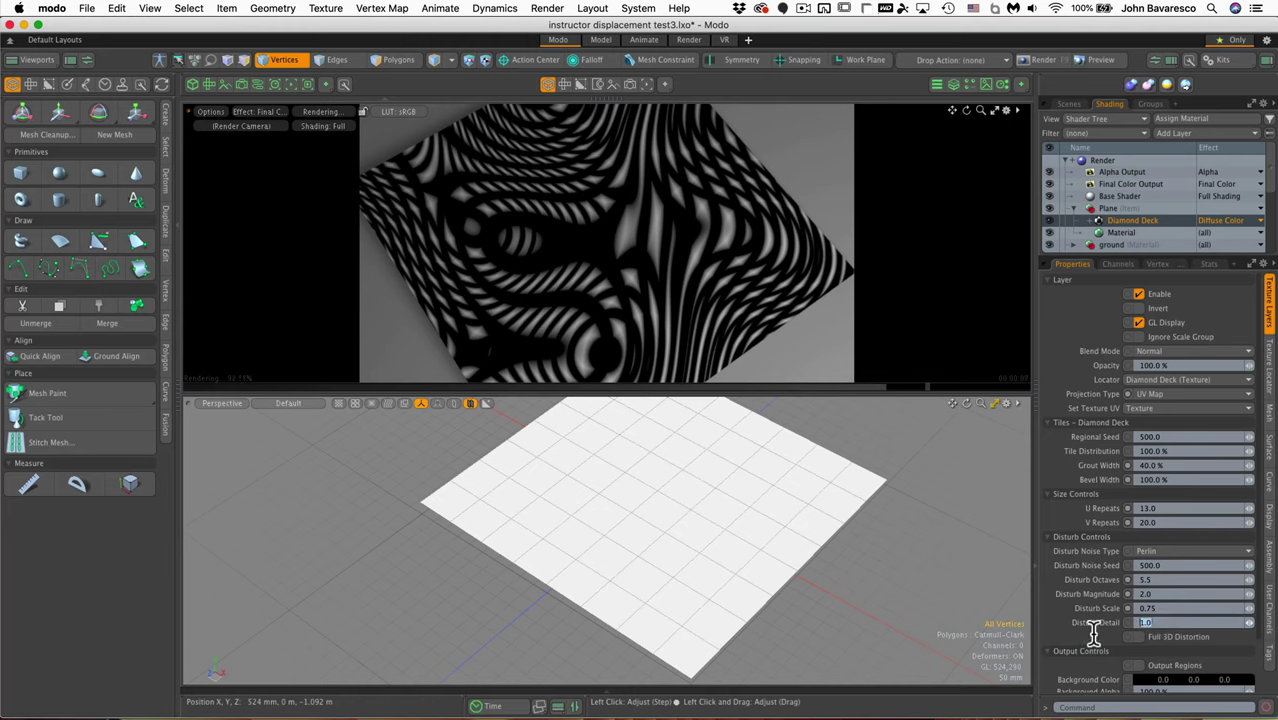
pyautogui.write('1.3')
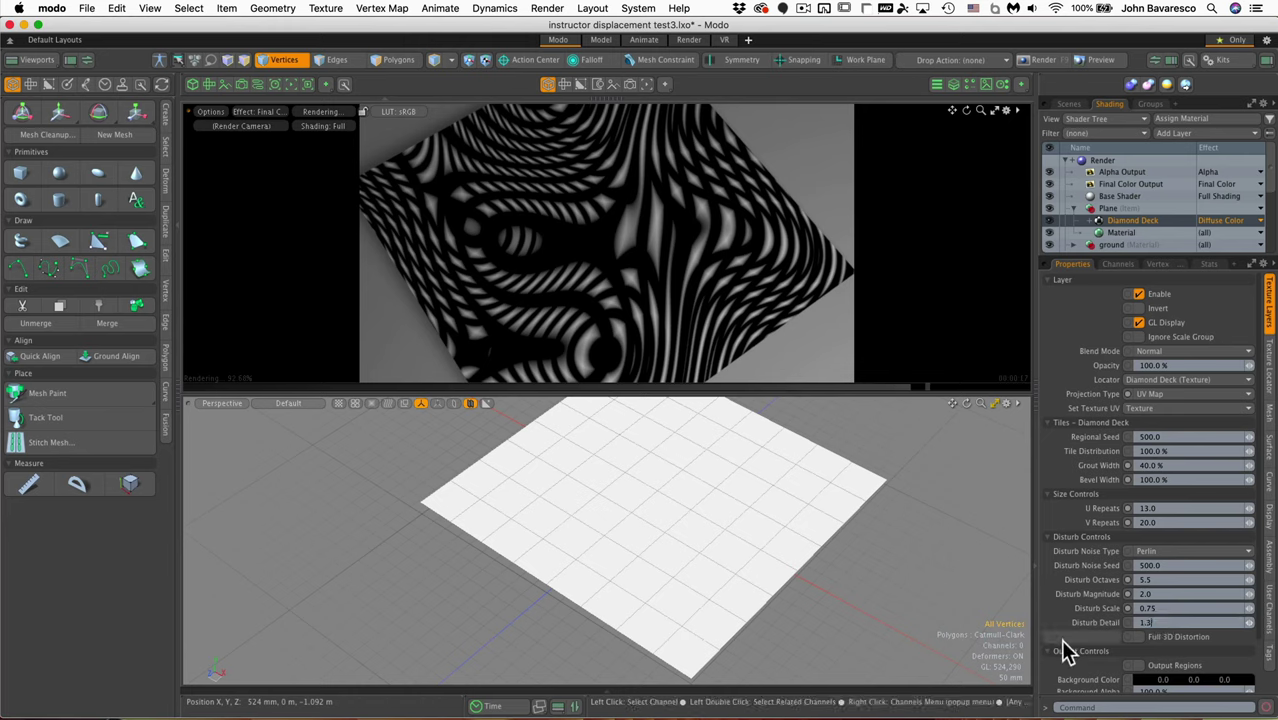
pyautogui.write('7')
pyautogui.press('Return')
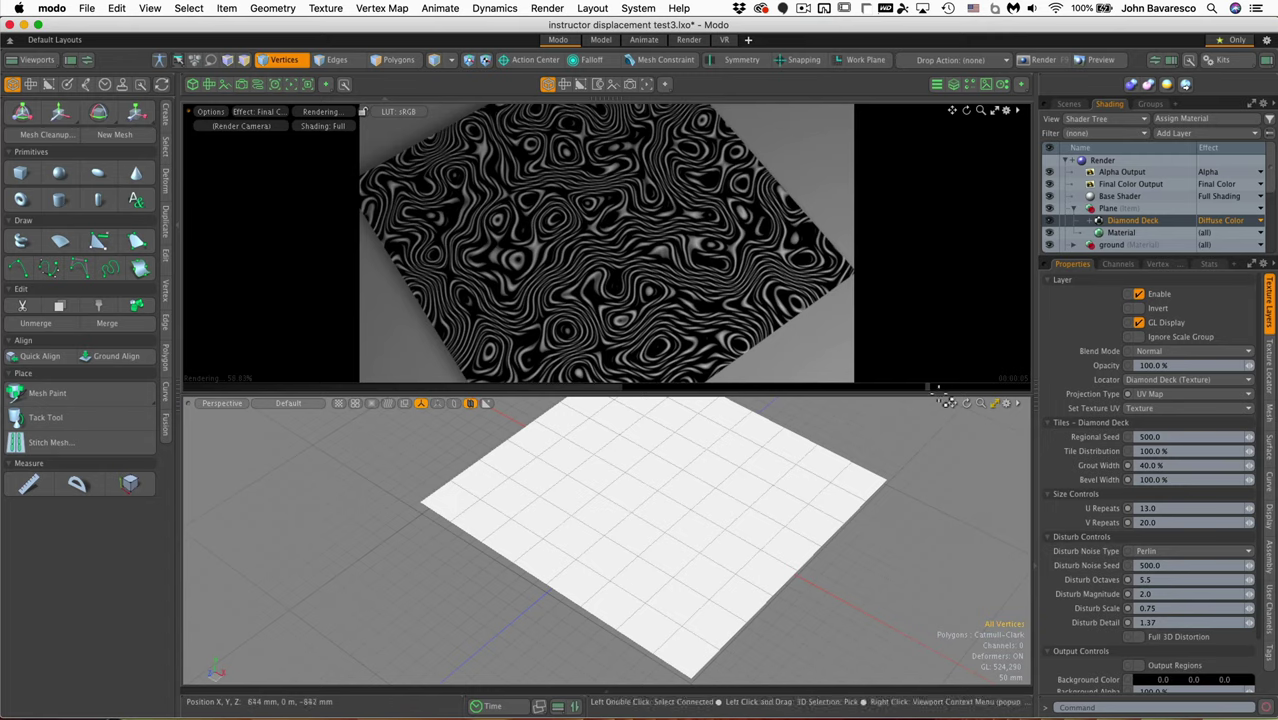
pyautogui.moveTo(736, 276)
pyautogui.keyDown('alt'); pyautogui.mouseDown()
pyautogui.moveTo(742, 230)
pyautogui.moveTo(727, 278)
pyautogui.mouseUp(); pyautogui.keyUp('alt')
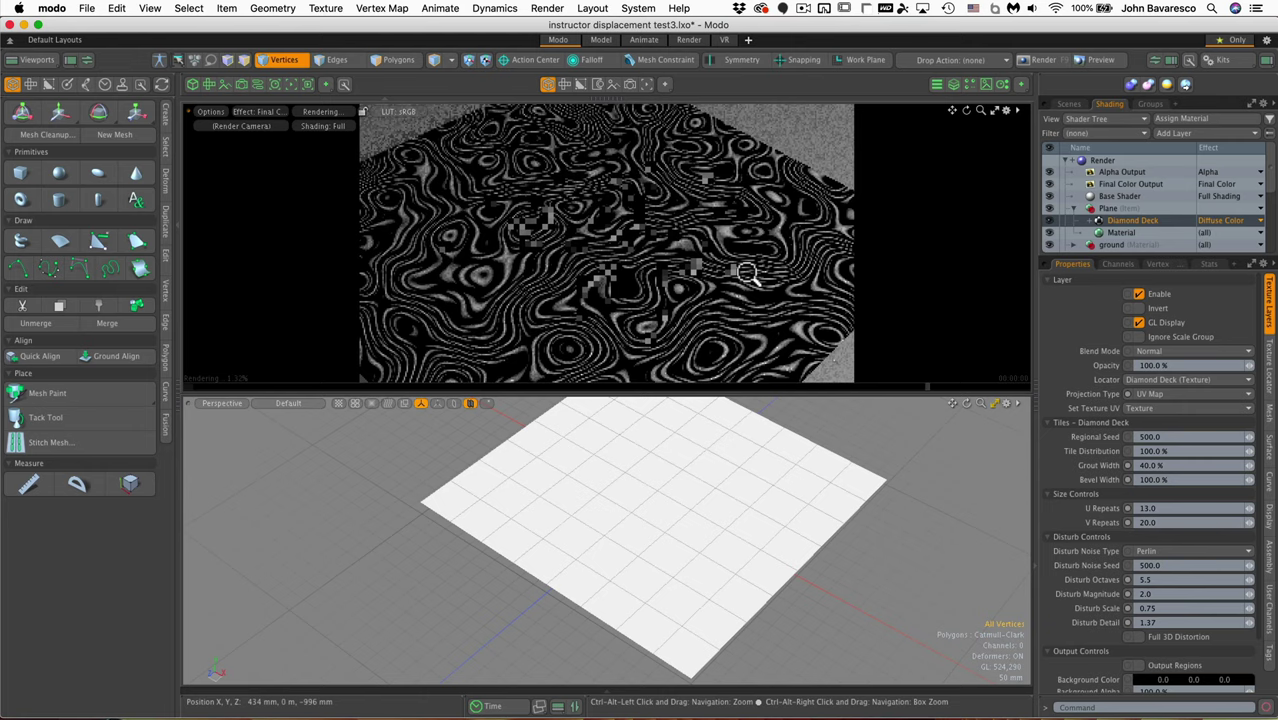
# - Change Diamond Deck's effect to Bump, then to Surface Shading > Displacement, and adjust the preview view
pyautogui.click(1223, 220)
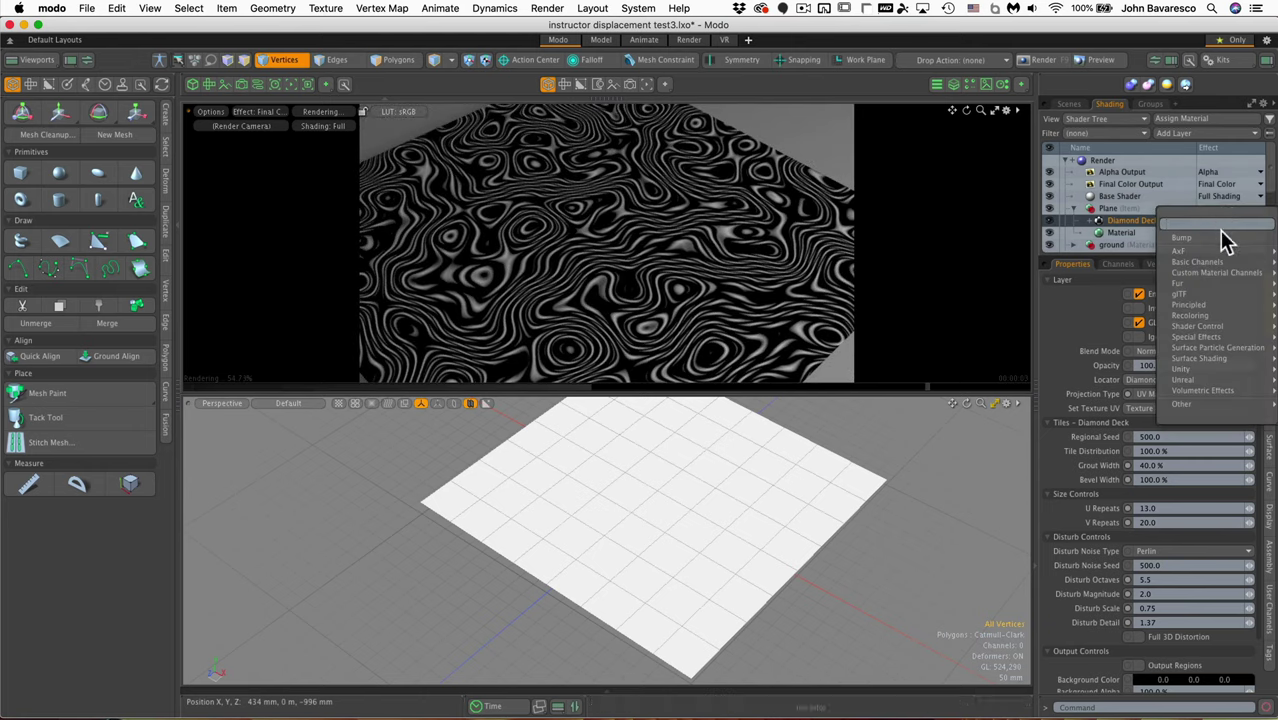
pyautogui.click(1222, 240)
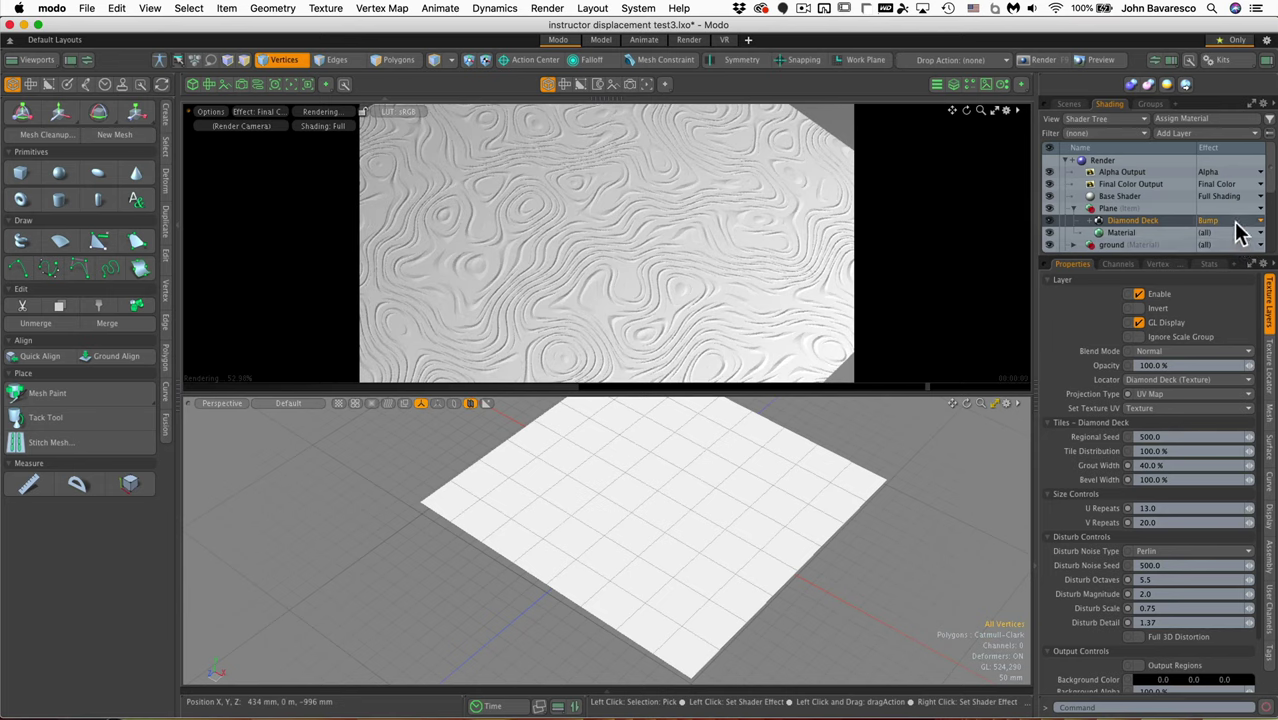
pyautogui.click(1231, 222)
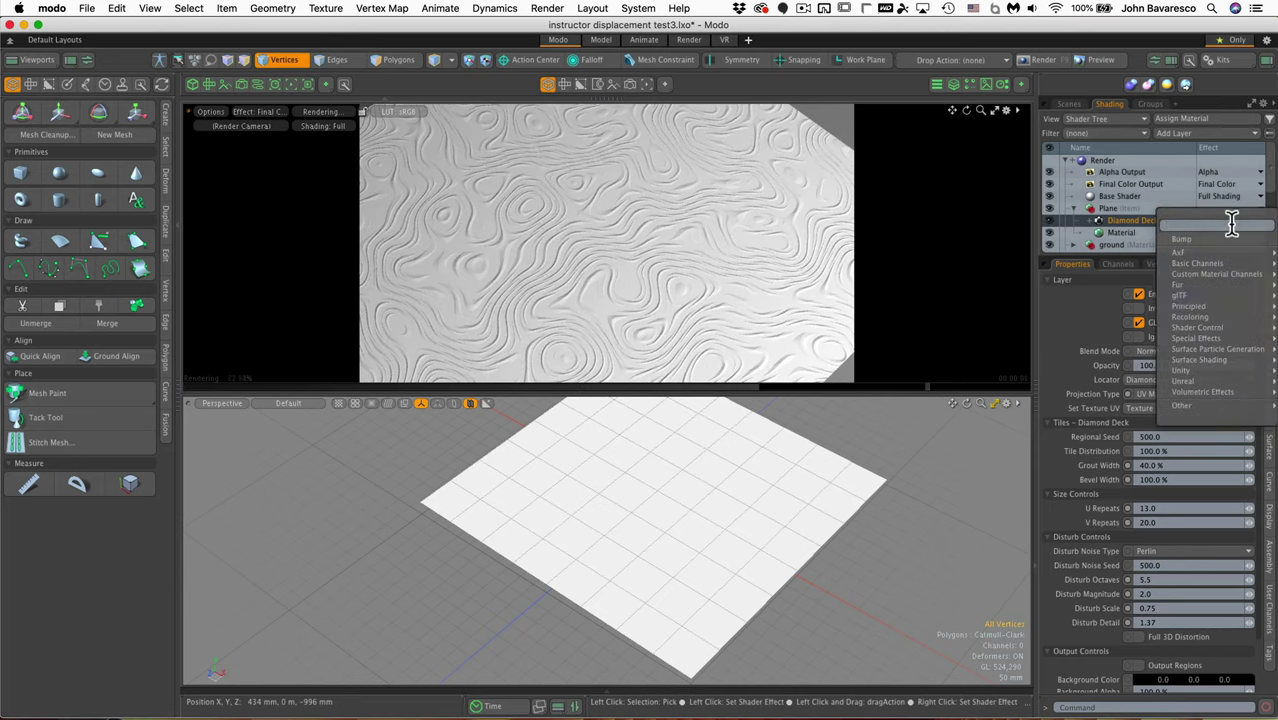
pyautogui.moveTo(1219, 326)
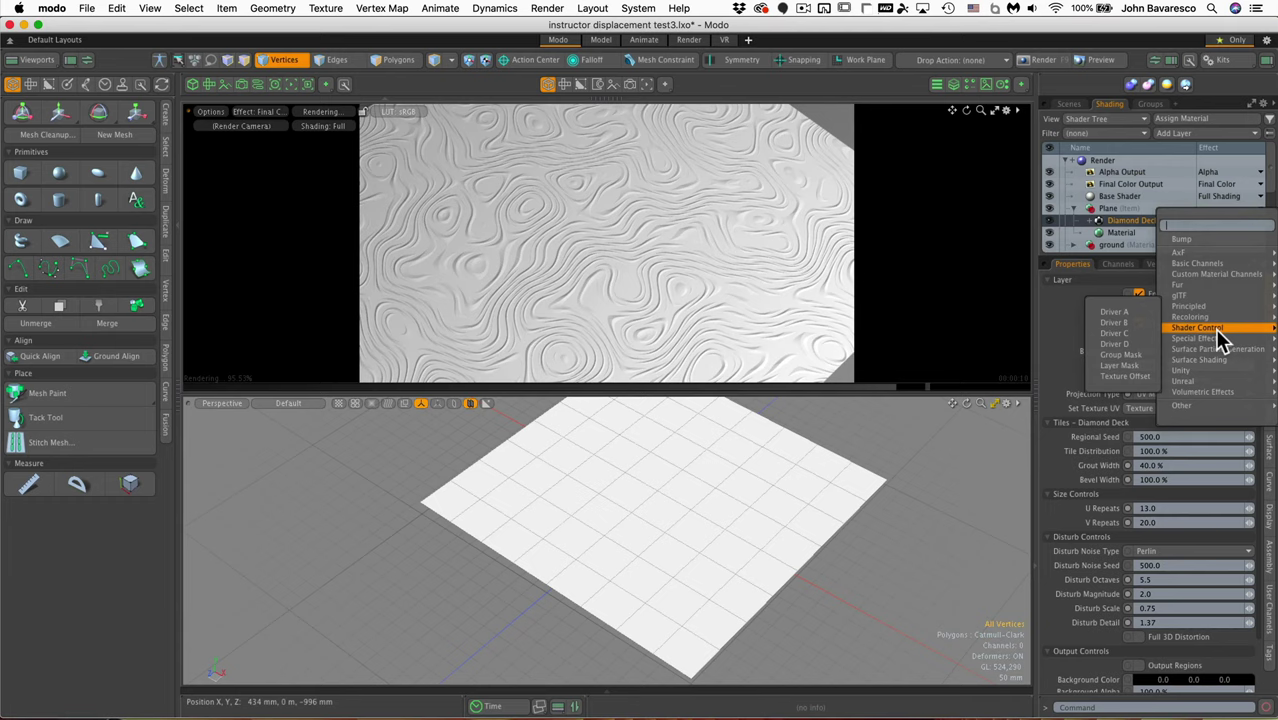
pyautogui.moveTo(1220, 350)
pyautogui.click(1110, 377)
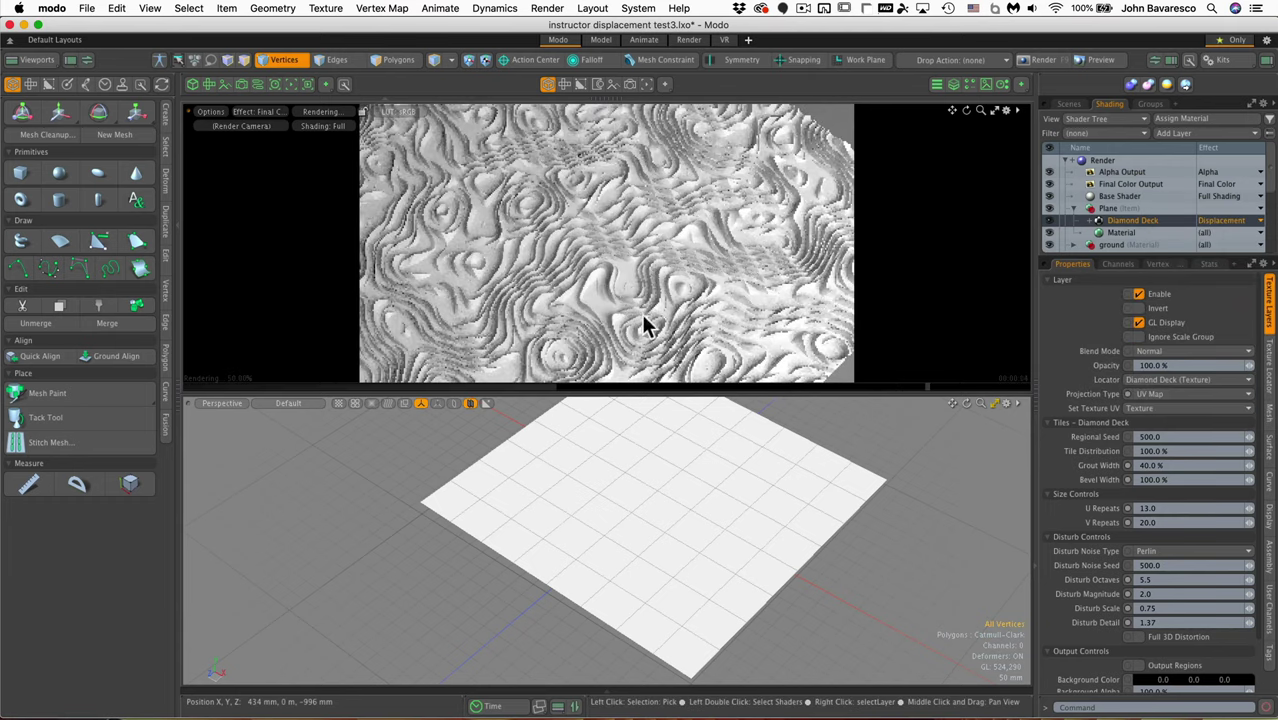
pyautogui.keyDown('alt'); pyautogui.moveTo(699, 288); pyautogui.dragTo(725, 278); pyautogui.keyUp('alt')
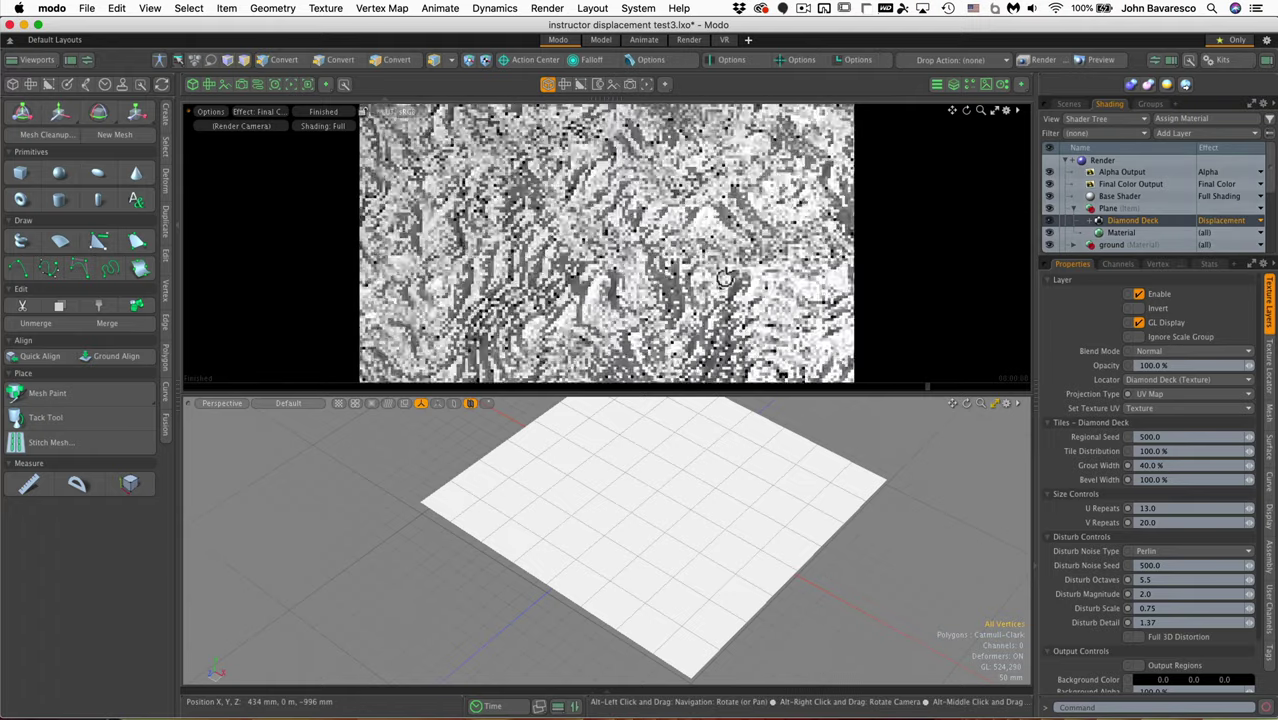
# - Select the Render item and expand its full Settings > Geometry controls
pyautogui.click(1102, 160)
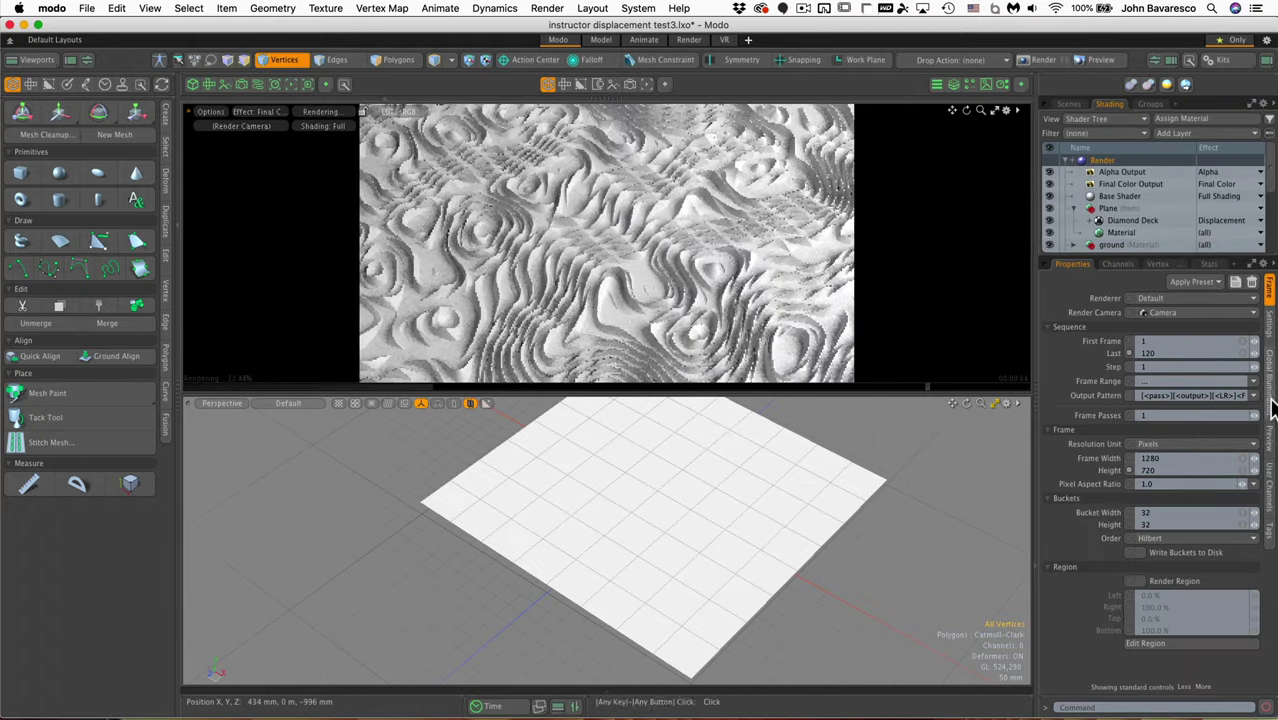
pyautogui.click(1269, 335)
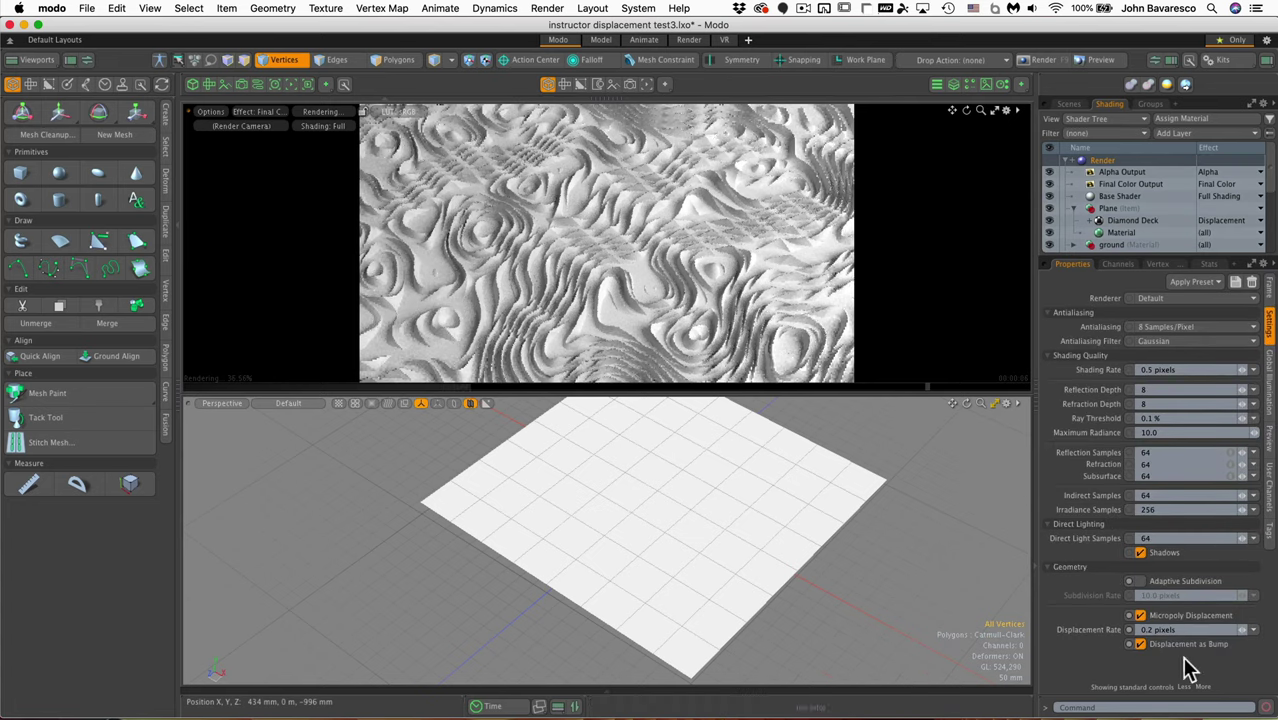
pyautogui.click(1203, 686)
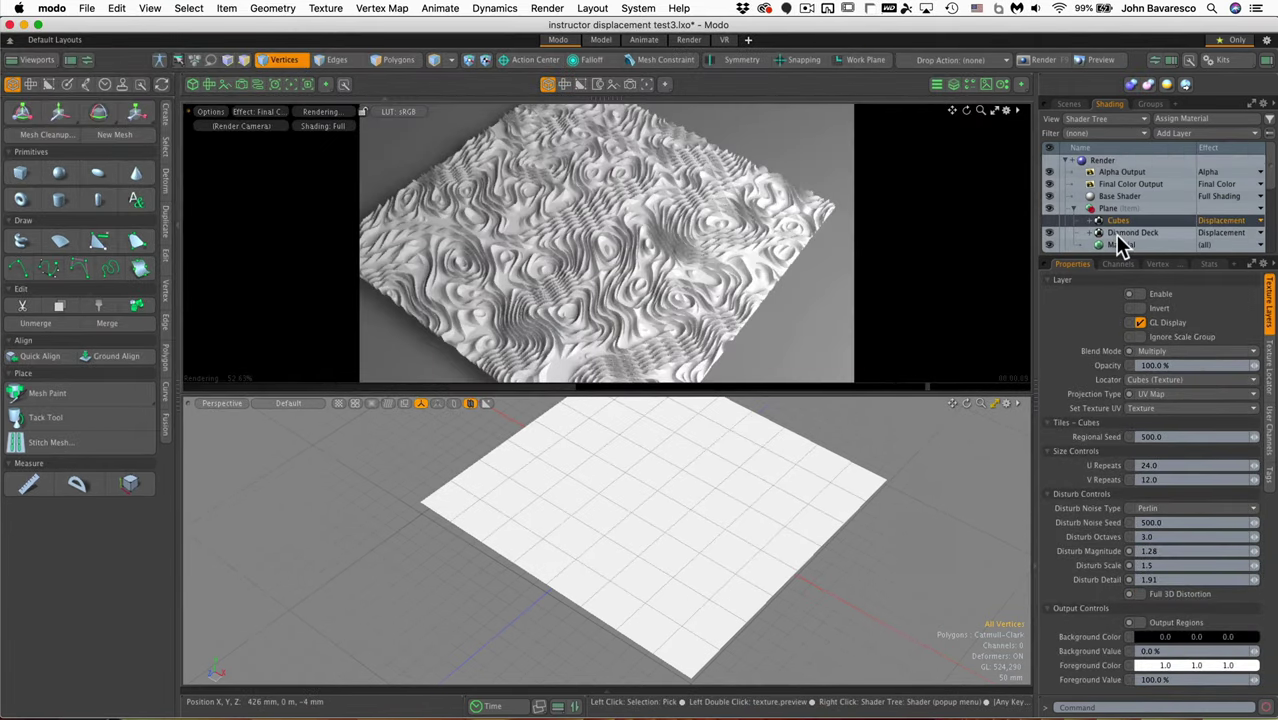
# - Enable the Cubes displacement layer with Output Regions ticked, then bring Chrome to the front
pyautogui.click(1049, 220)
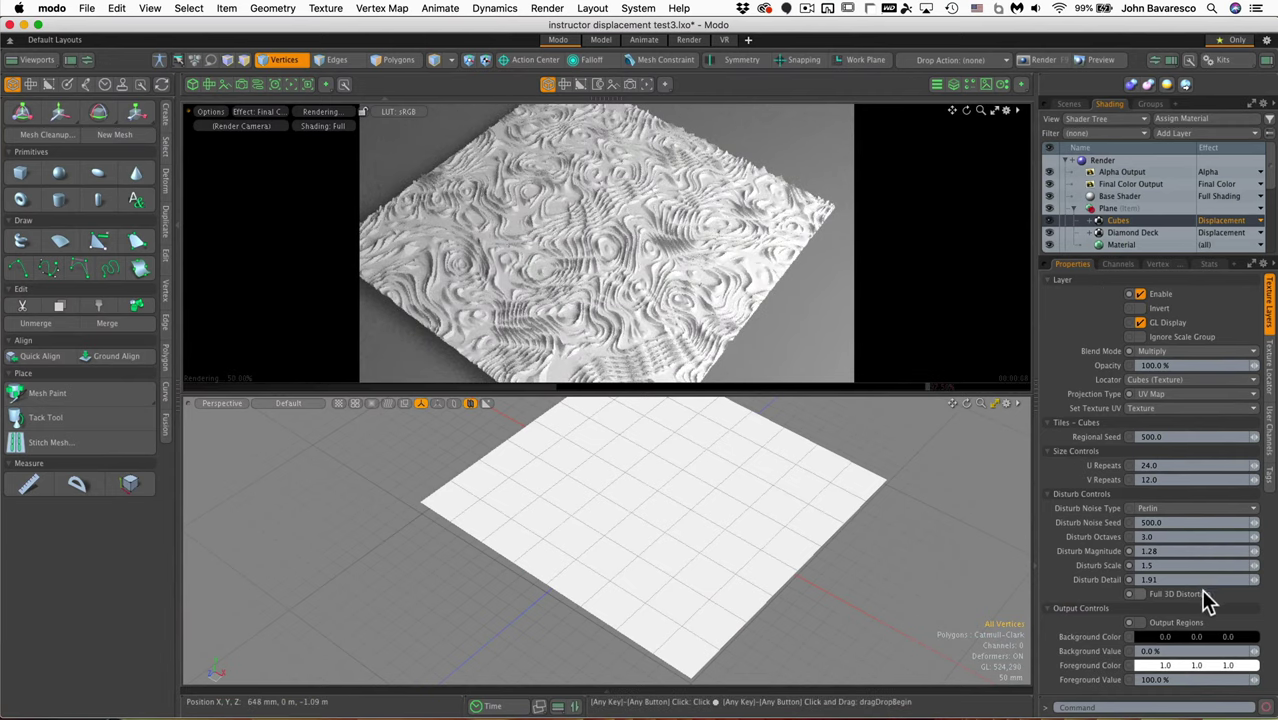
pyautogui.click(1140, 622)
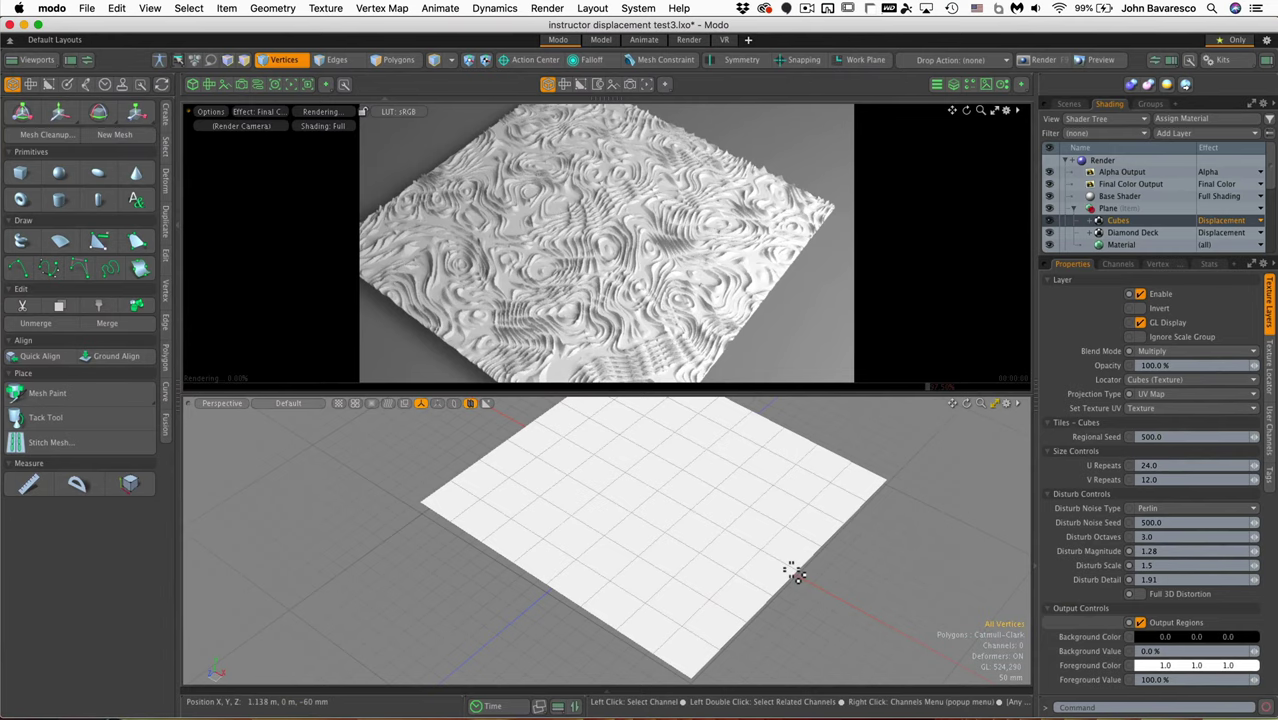
pyautogui.press('super+Tab')
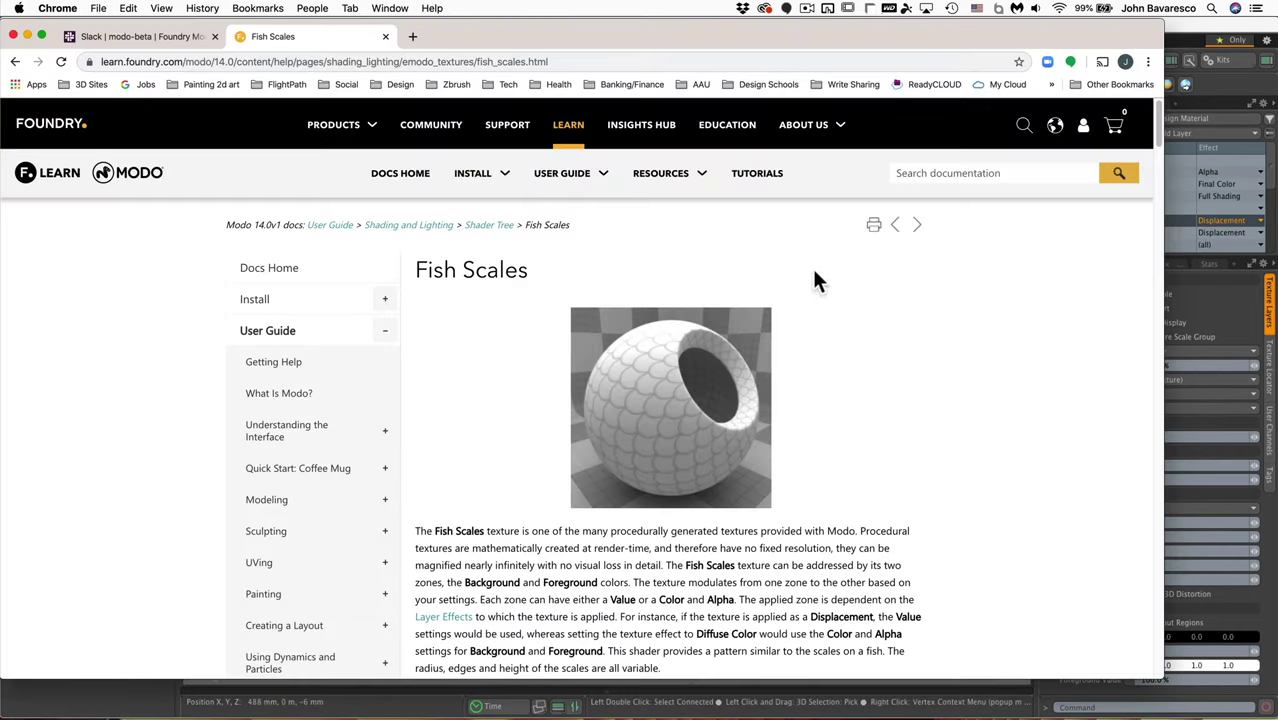
# - Return to the Enhance:modo Textures page and scroll to the texture thumbnails
pyautogui.click(14, 62)
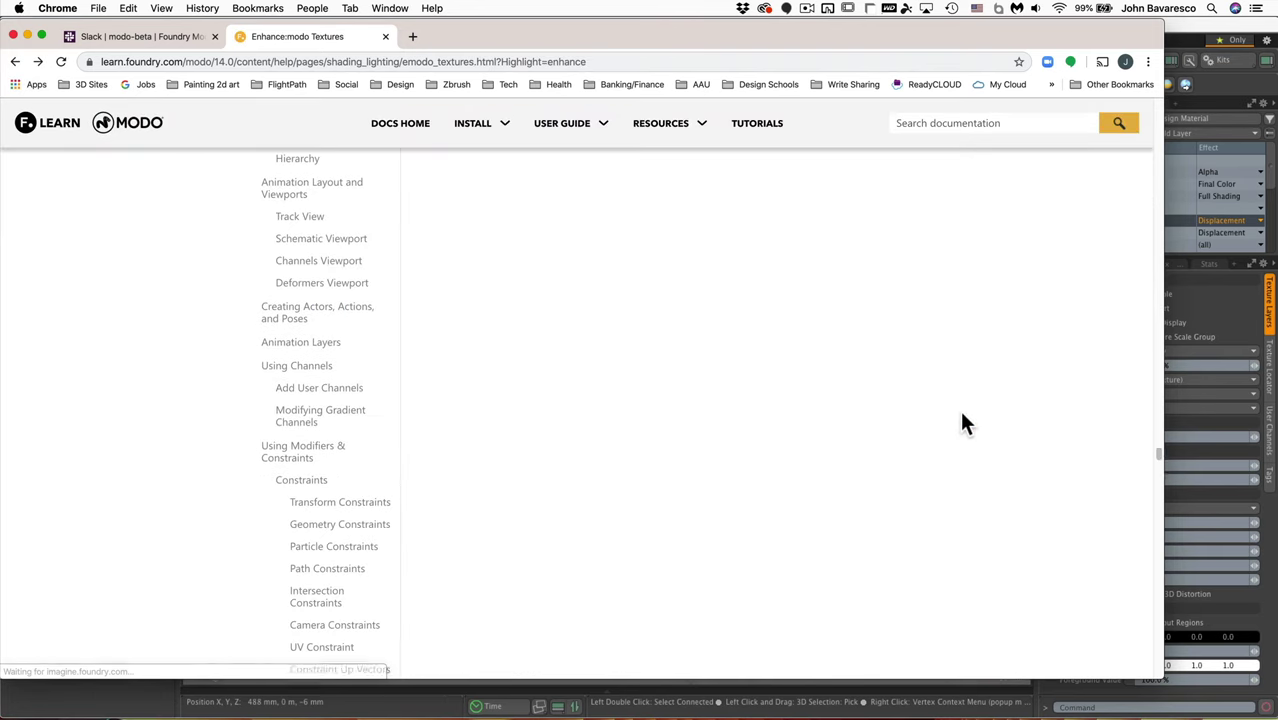
pyautogui.scroll(10, 962, 424)
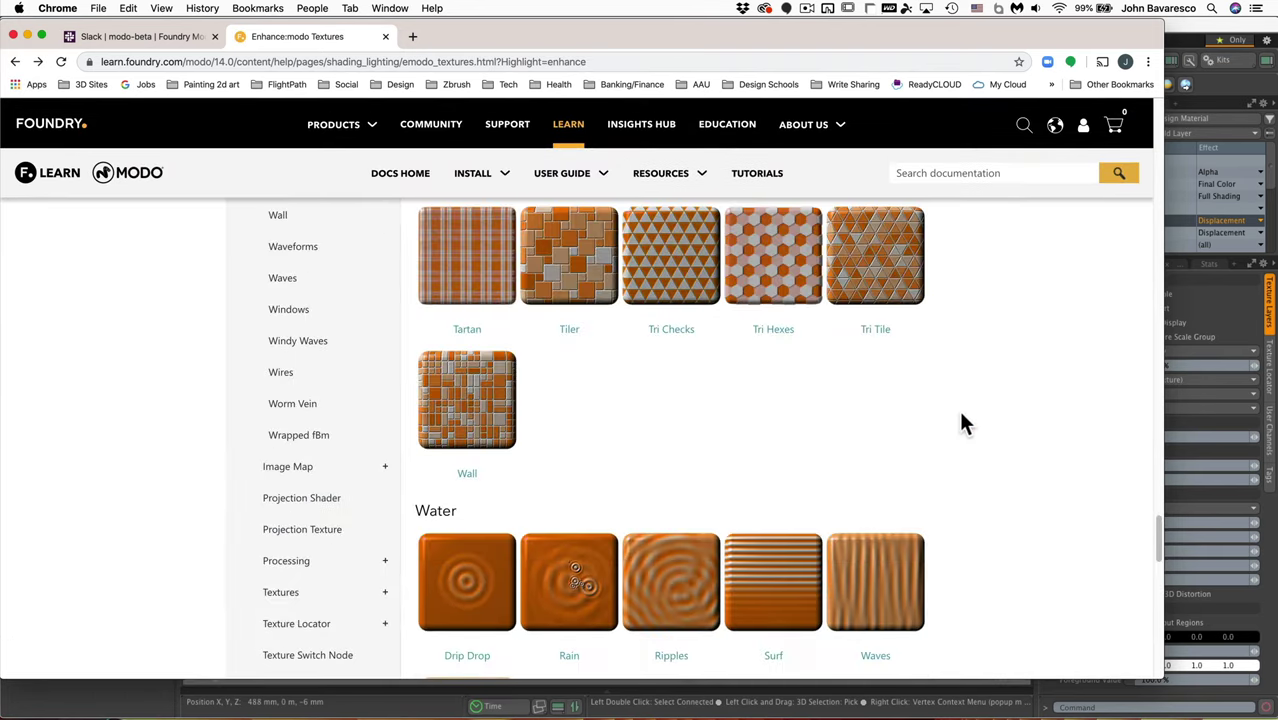